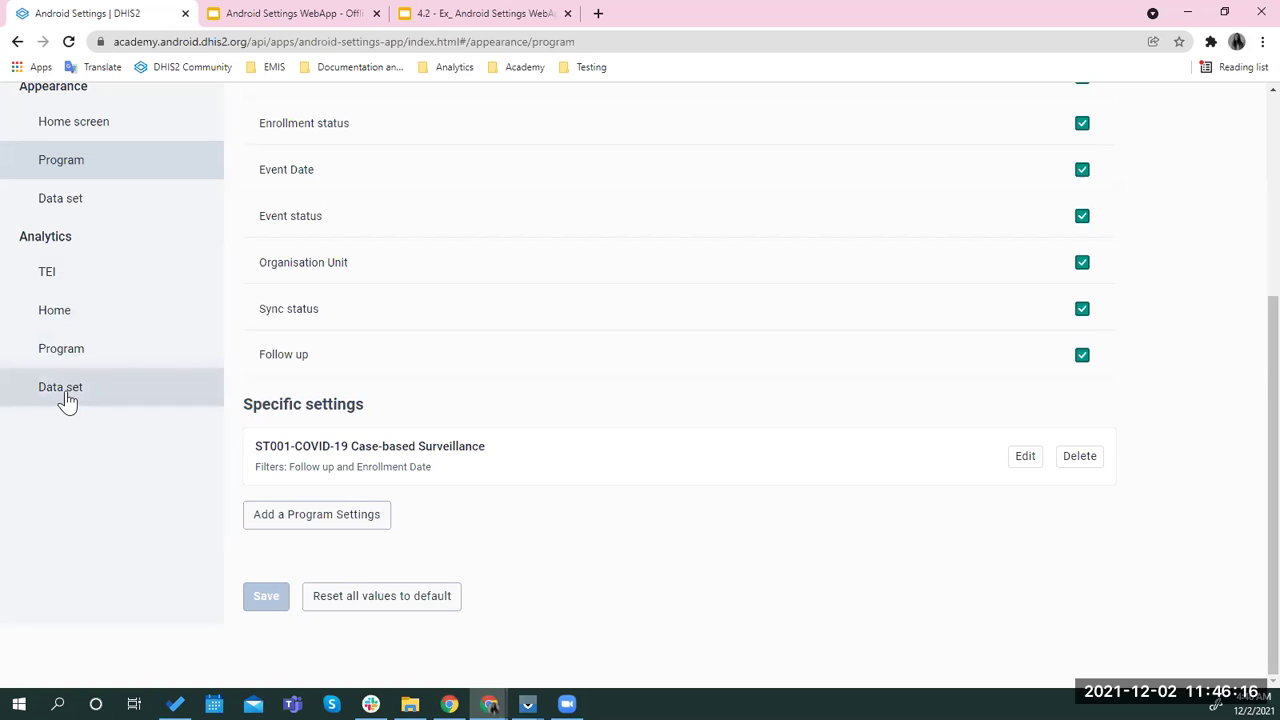
Step: Show the Home analytics settings and expand the Aggregated Weekly Surveillance and Confirmed cases and deaths groups to examine their visualizations
left_click(55, 311)
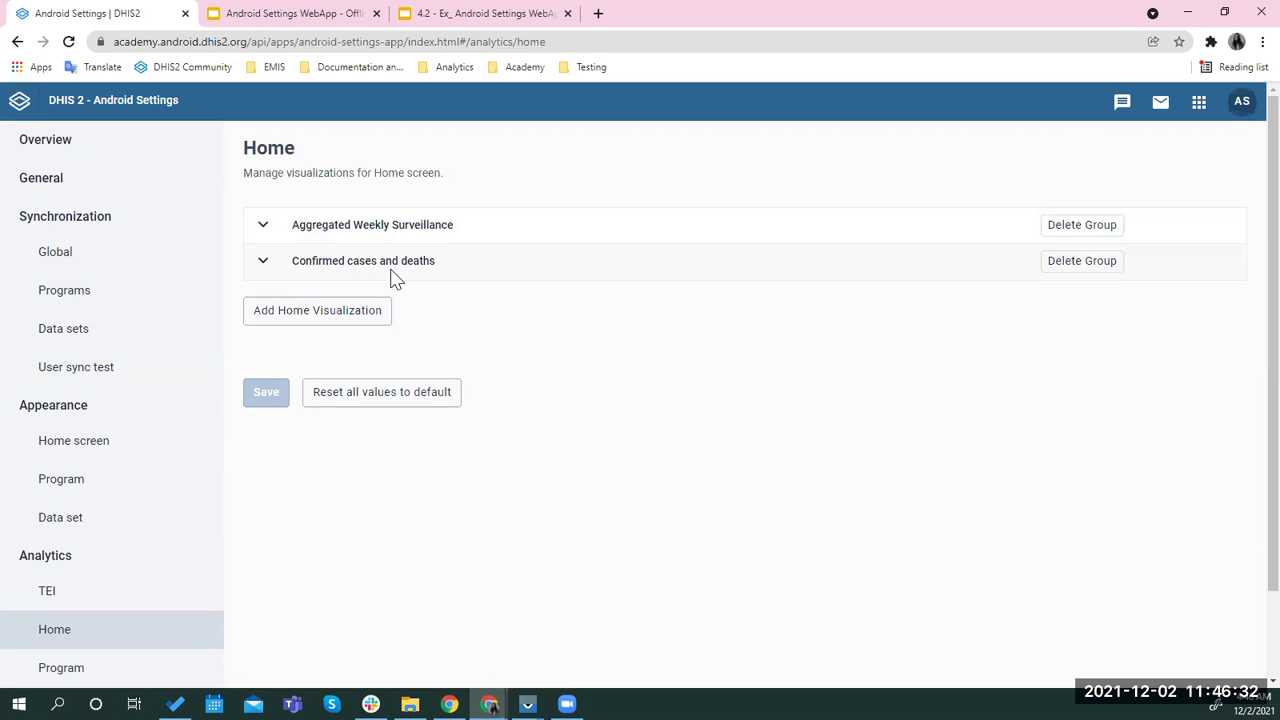
left_click(263, 225)
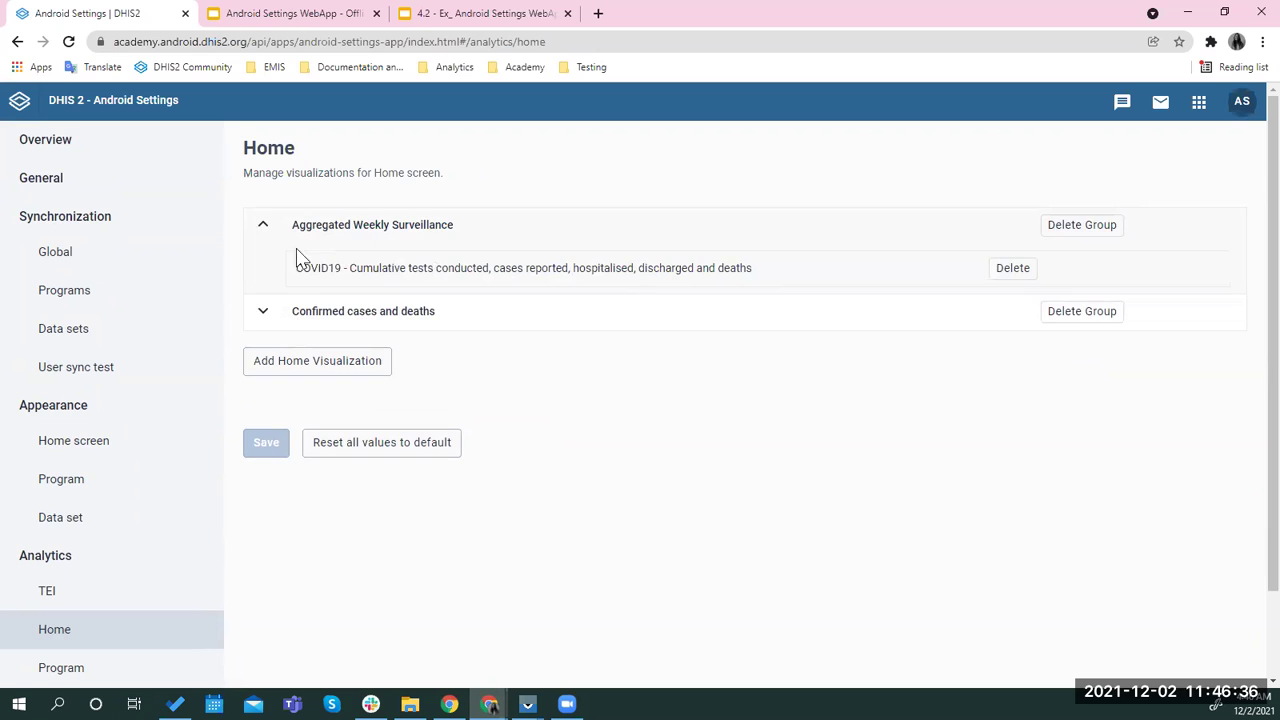
left_click(263, 312)
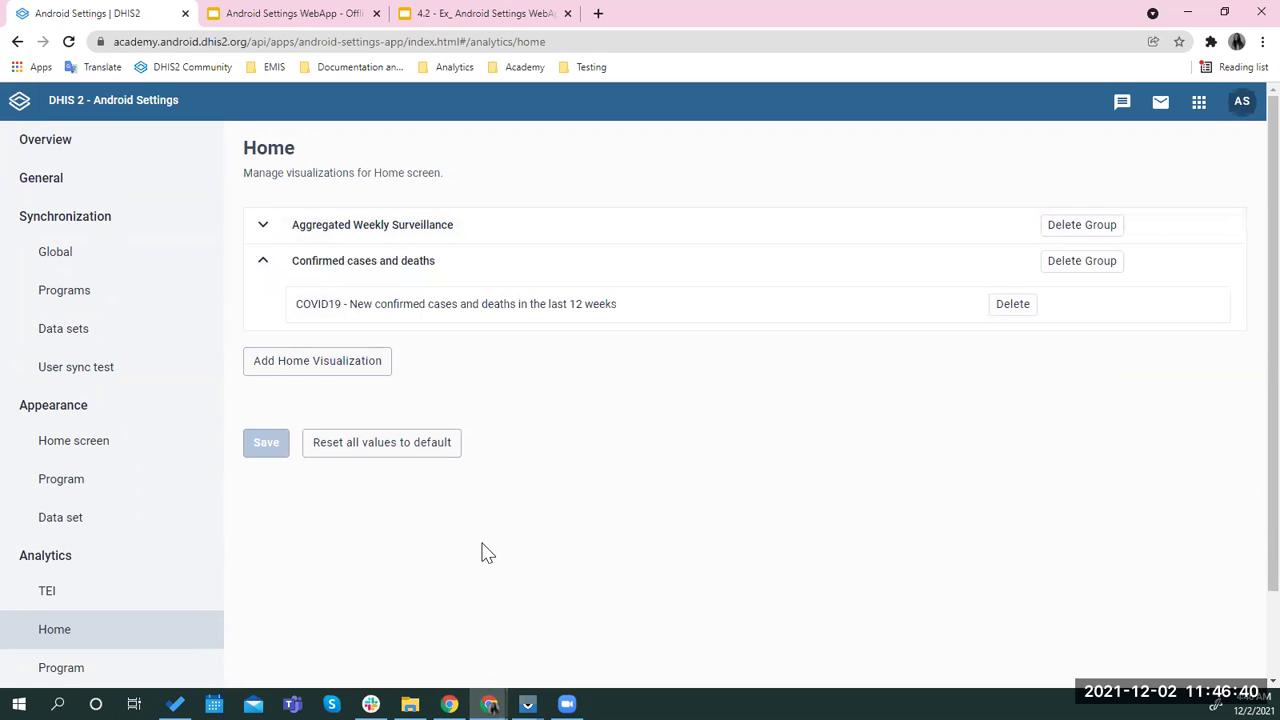
Step: Begin a new Home visualization, search the items for "new" and choose "COVID19 - New confirmed cases and deaths in the last 12 weeks"
left_click(279, 370)
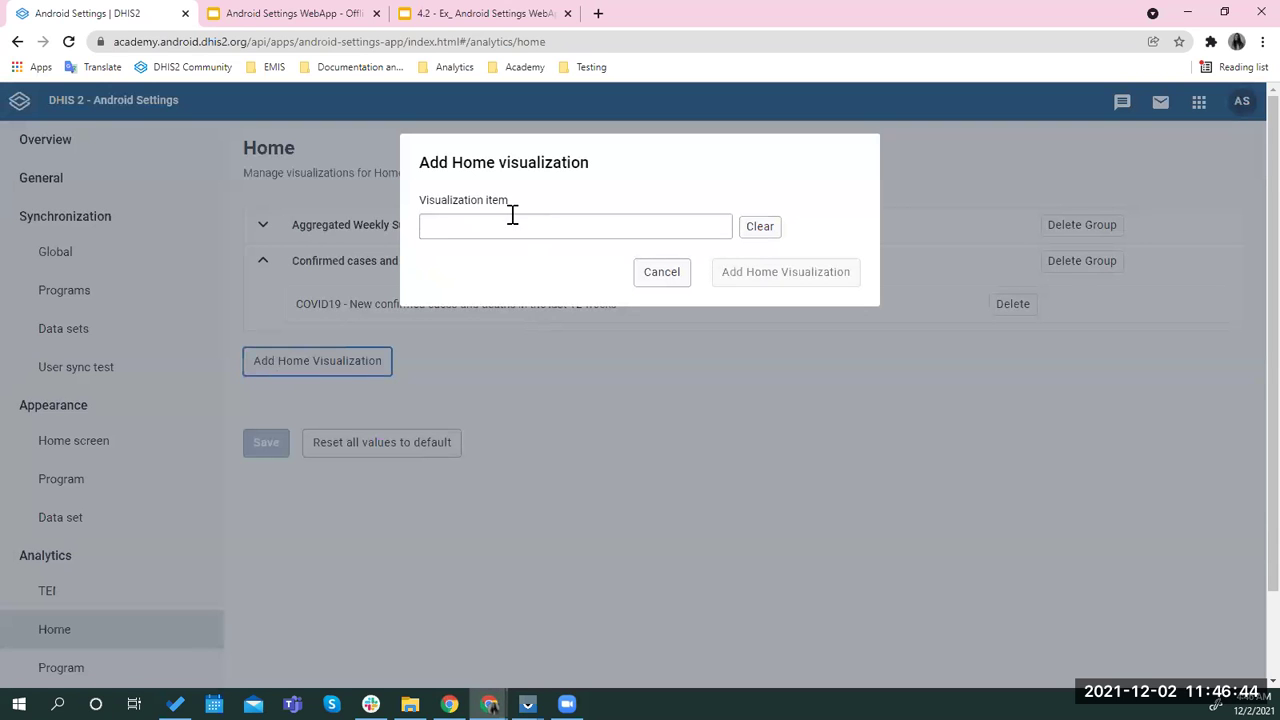
left_click(459, 231)
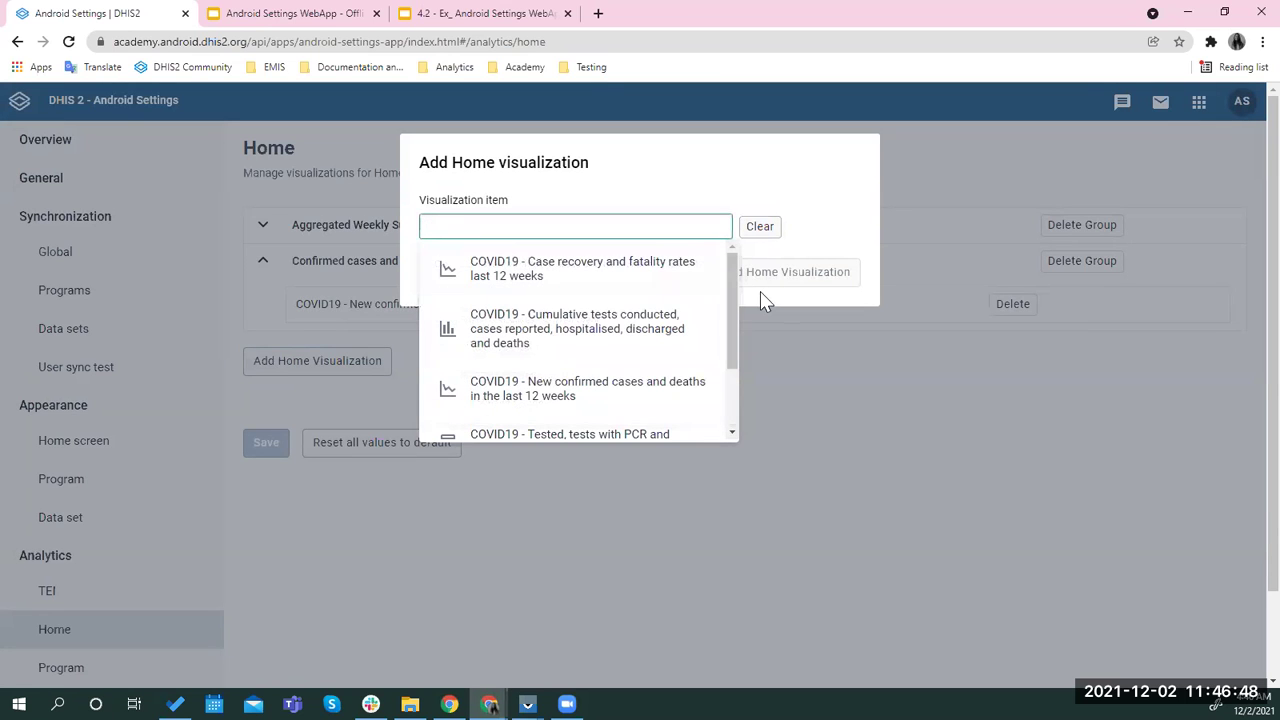
scroll(735, 367, "down", 3)
left_click(462, 421)
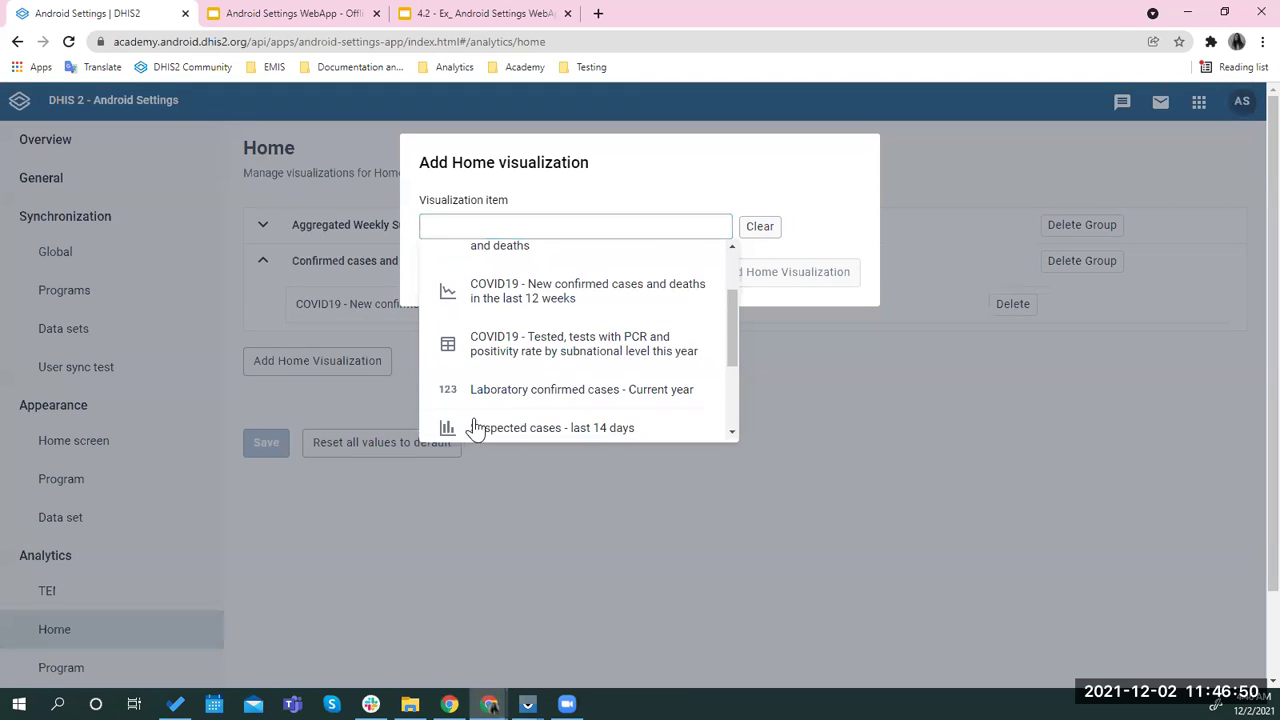
left_click_drag(733, 339, 736, 410)
left_click(475, 422)
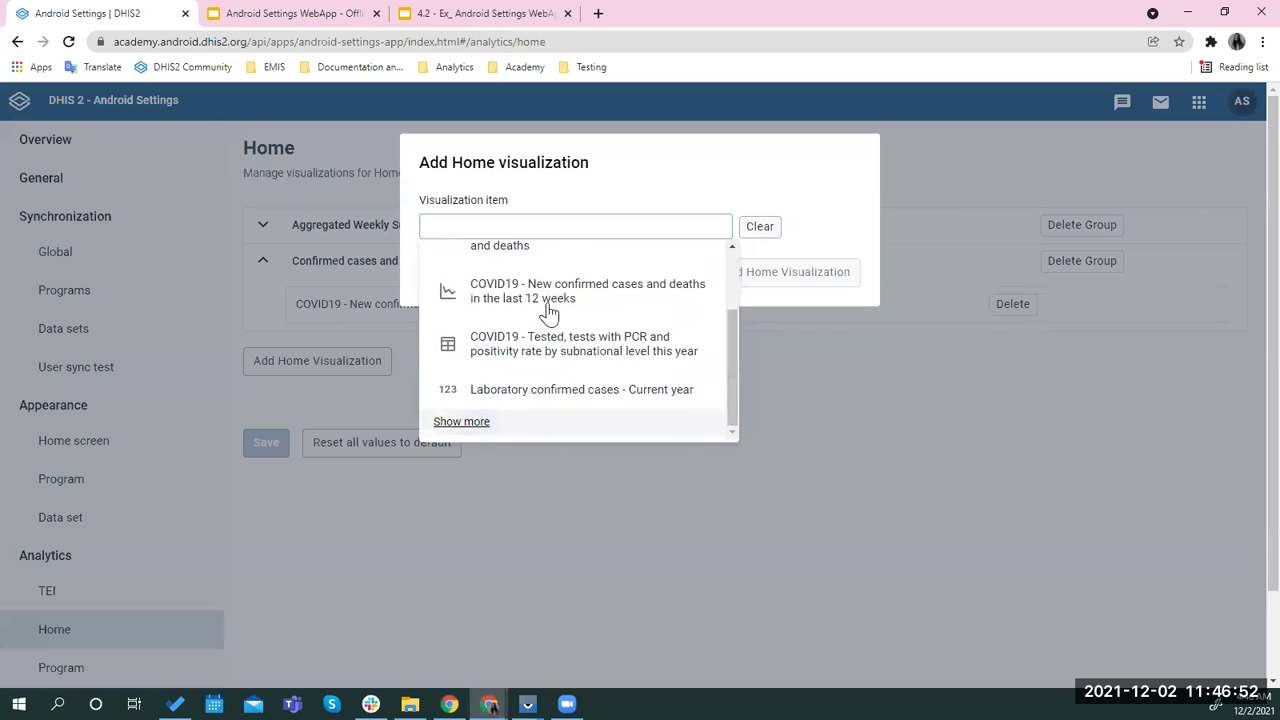
left_click(567, 228)
left_click(567, 226)
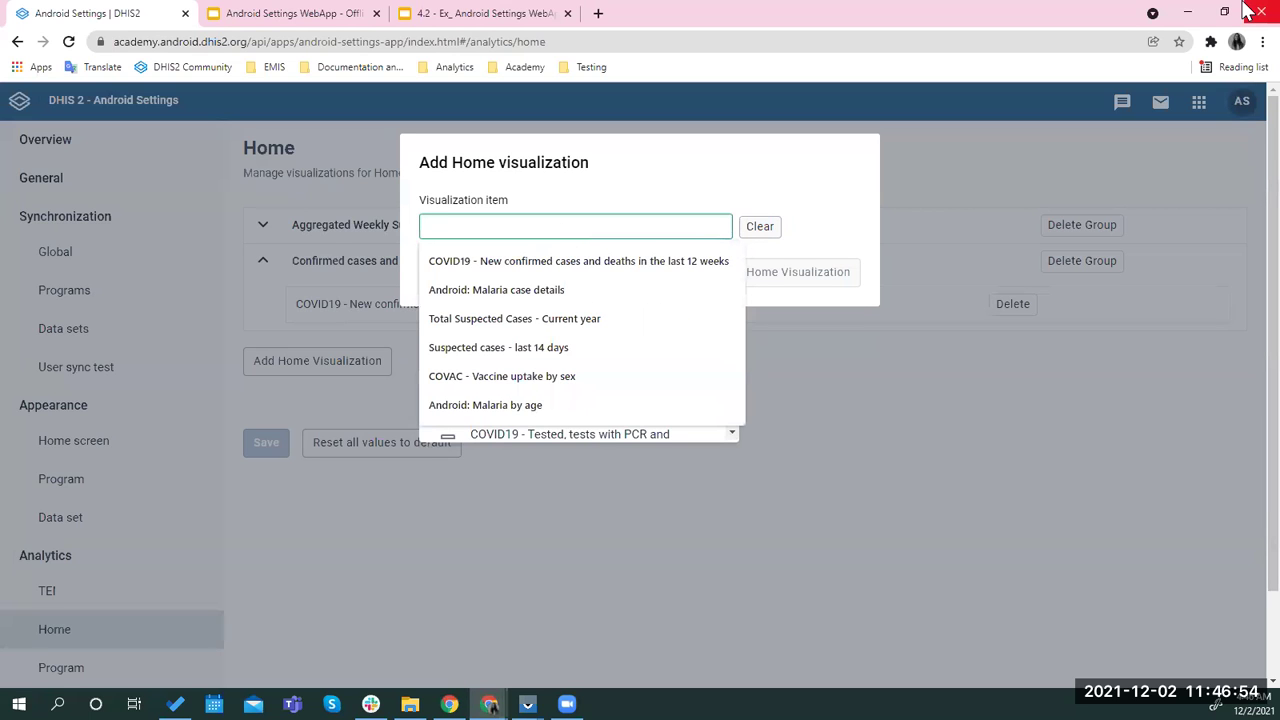
type("new")
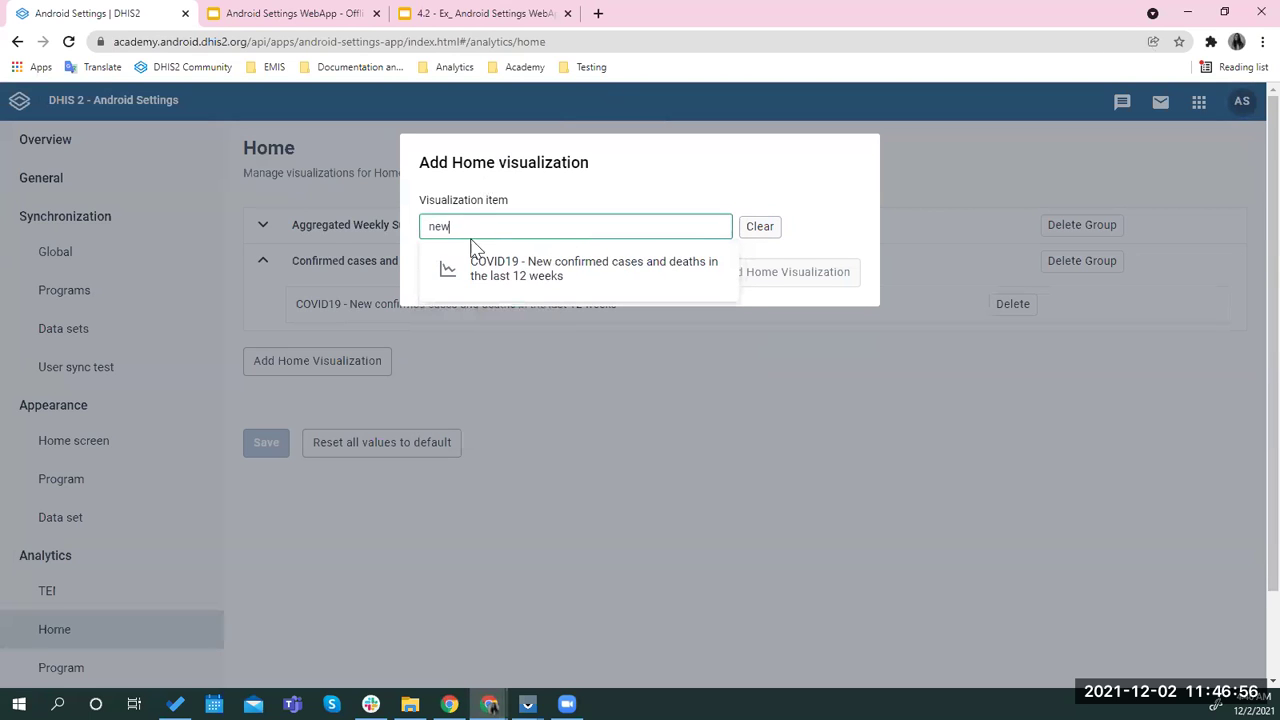
left_click(474, 280)
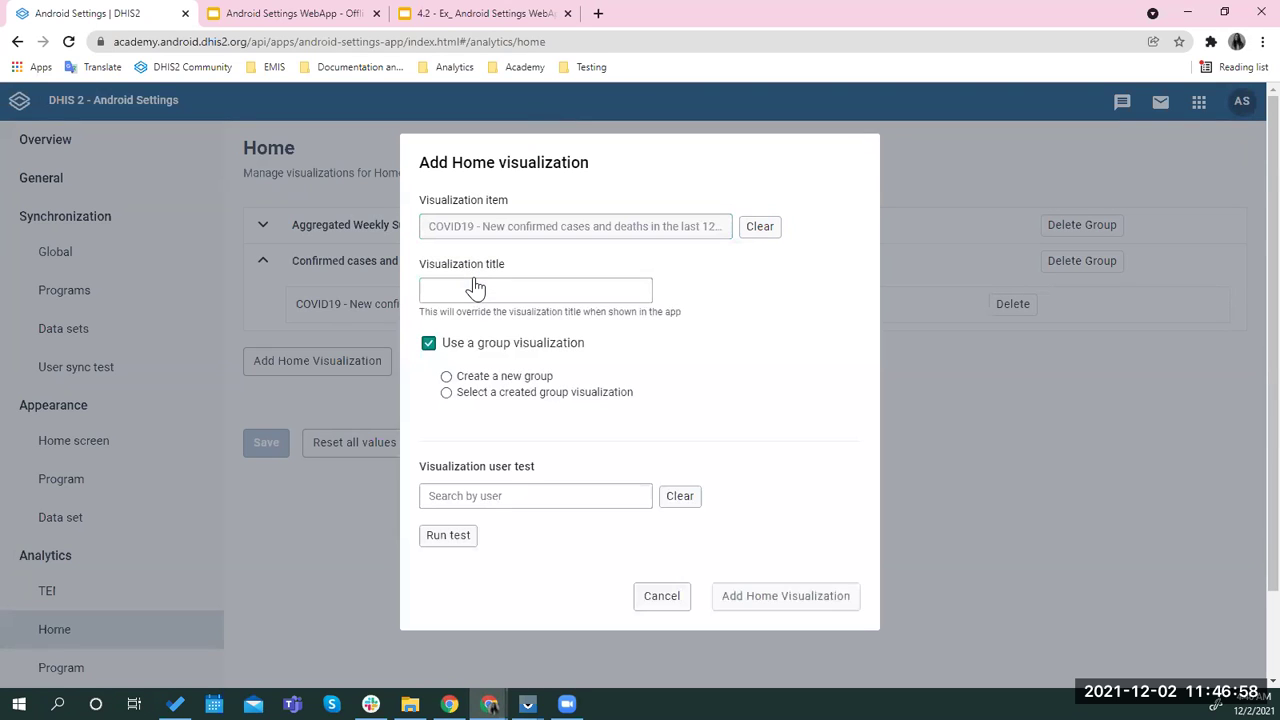
Step: Try the group visualization options, switching from creating a new group to selecting a created one, and view the available groups
left_click(454, 291)
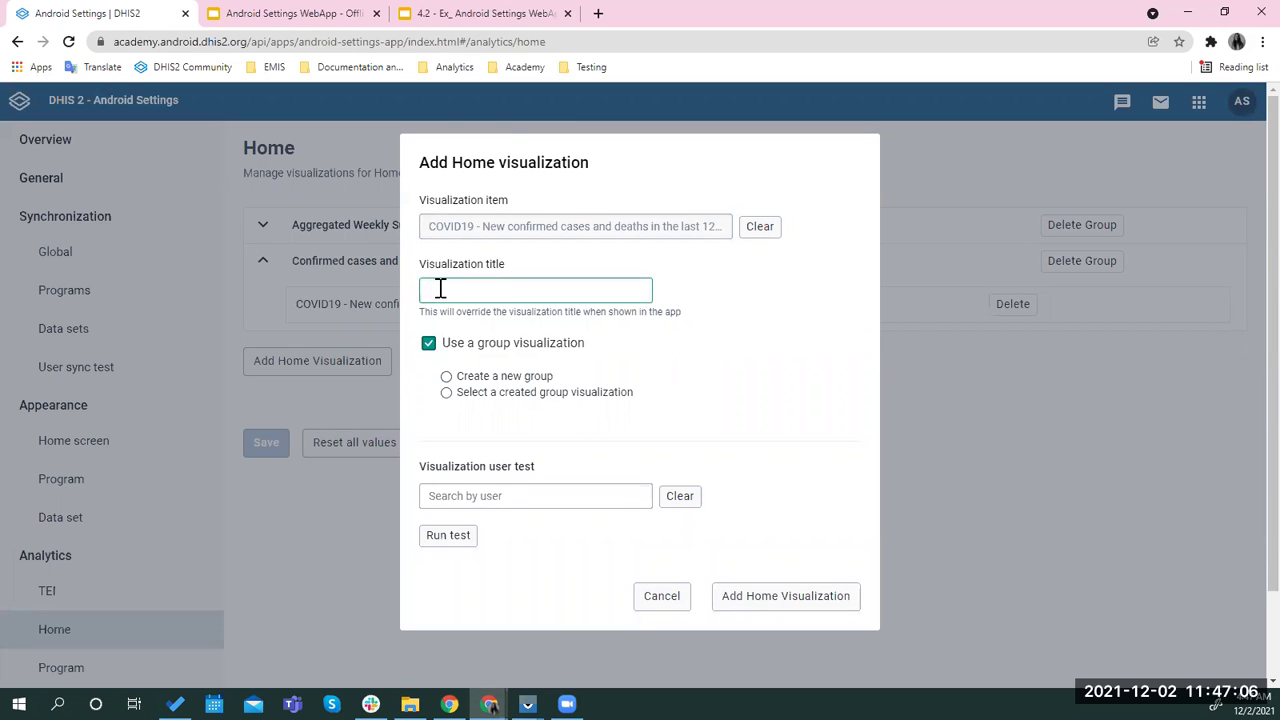
left_click(428, 352)
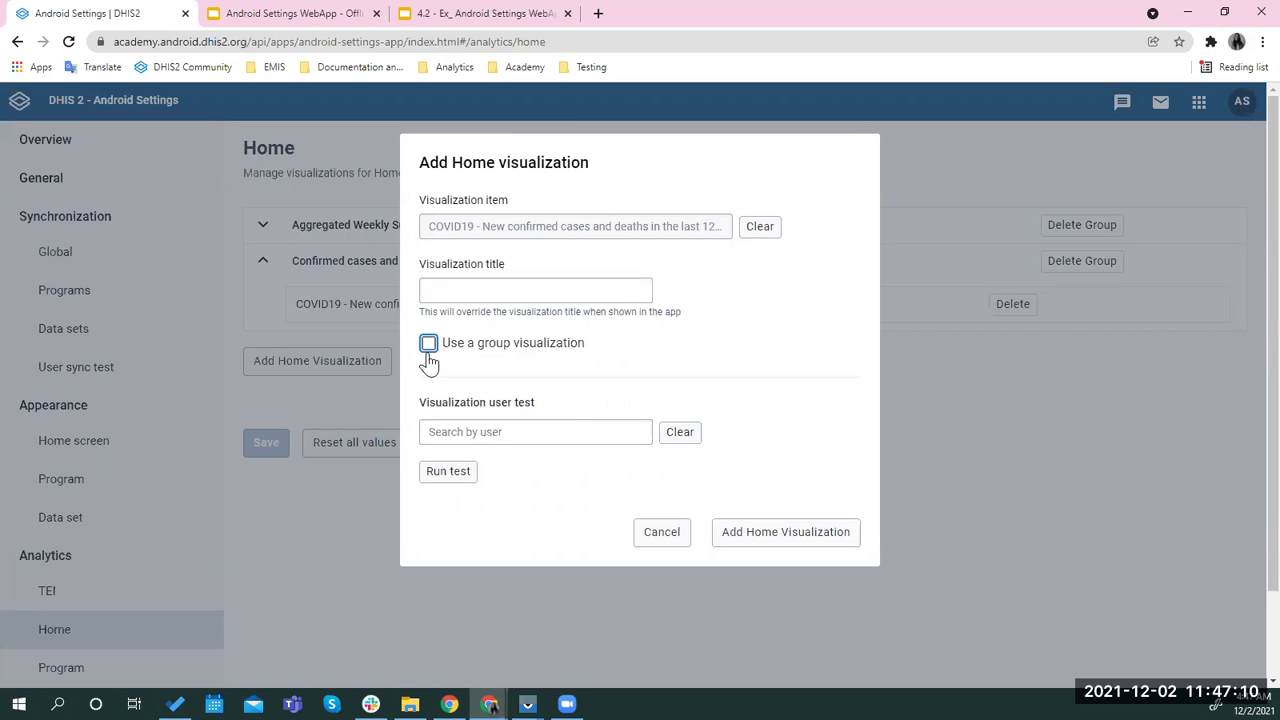
left_click(428, 346)
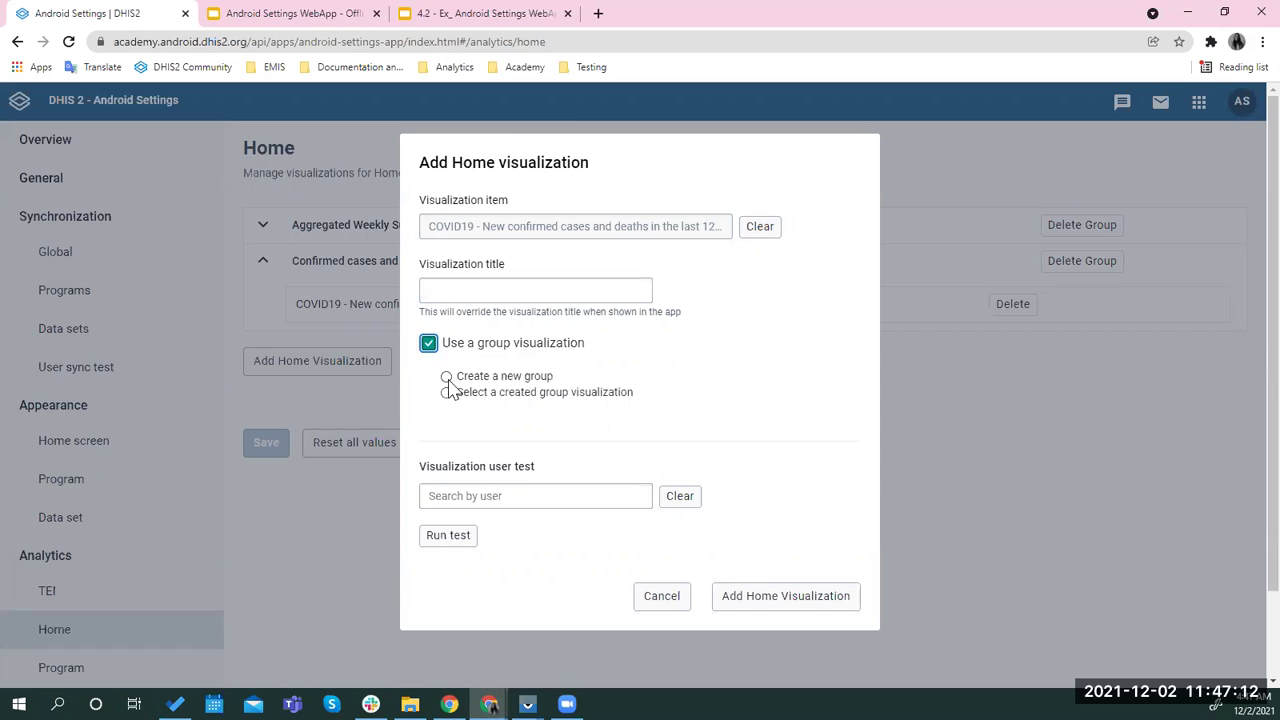
left_click(447, 377)
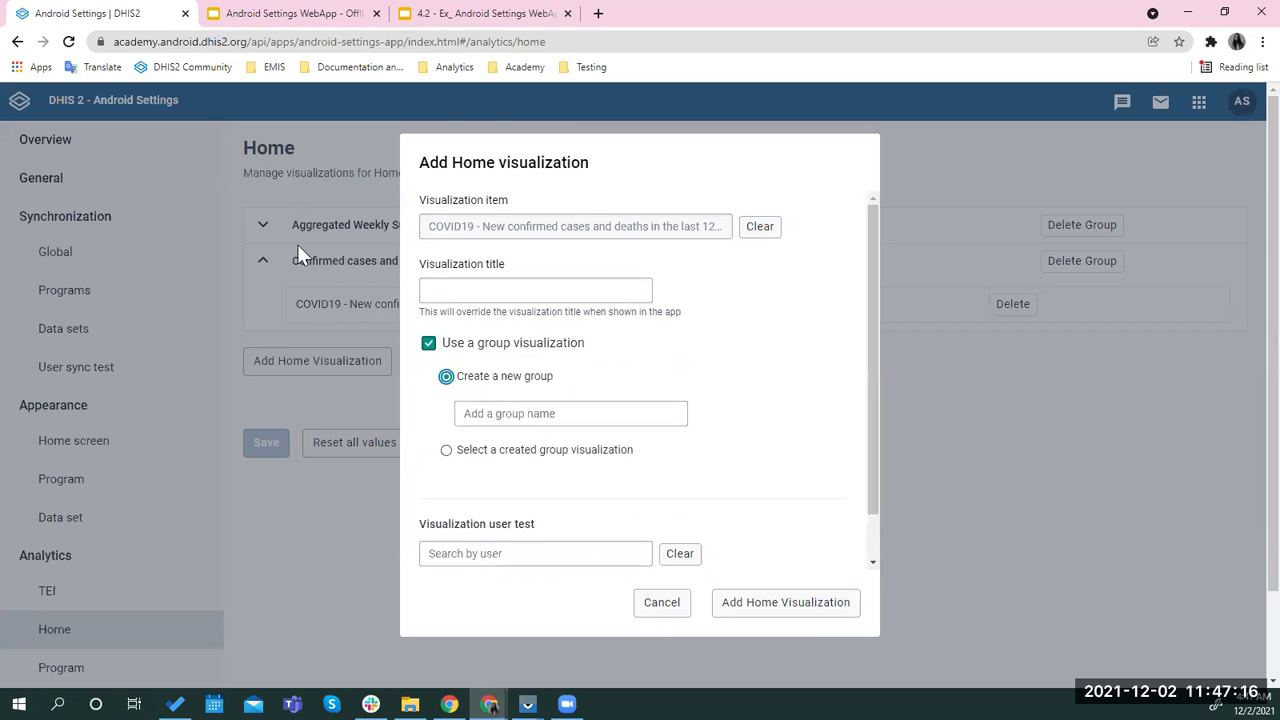
left_click(446, 450)
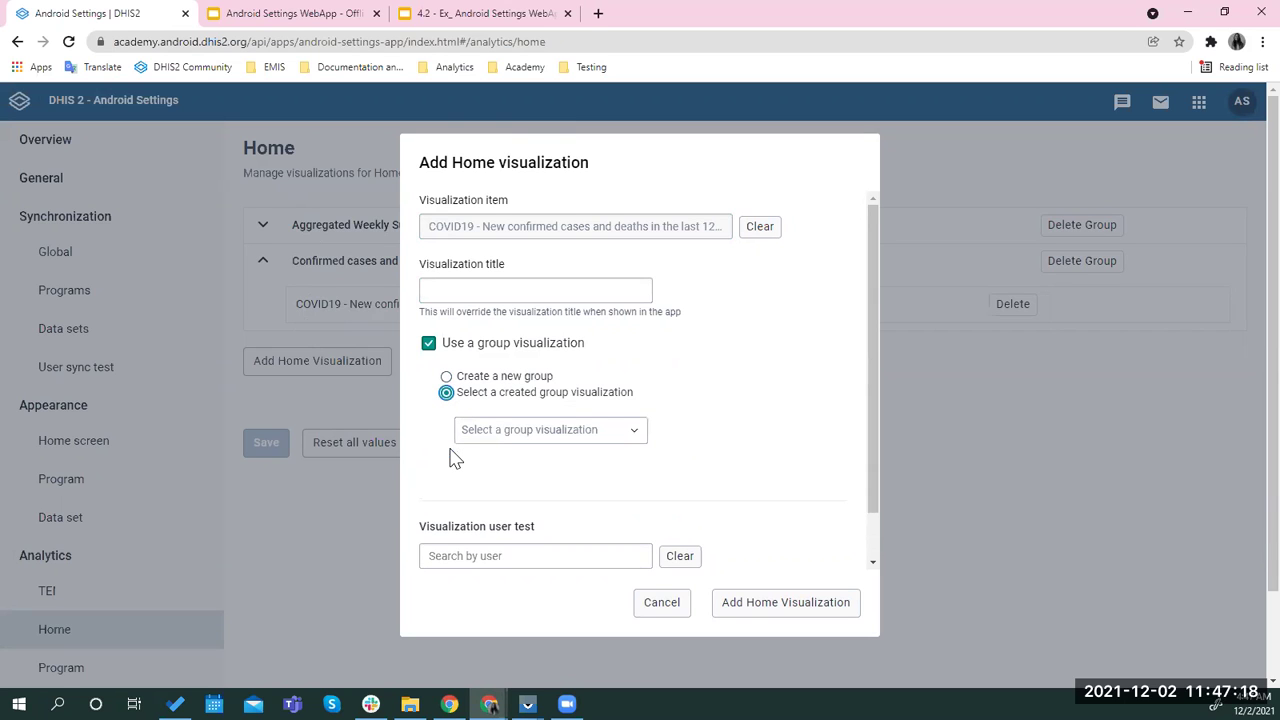
left_click(638, 436)
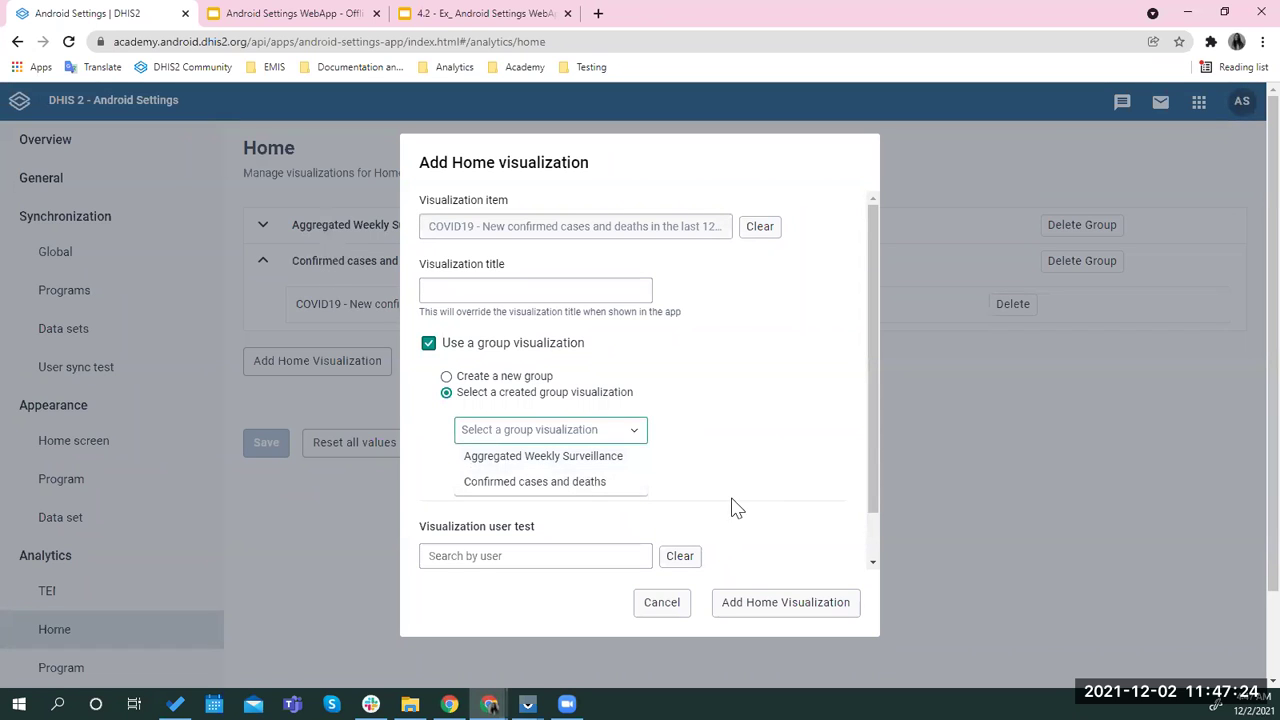
left_click(730, 468)
Step: Run the visualization user test for Admin WHO, review the dialog, and discard the new Home visualization
scroll(870, 411, "down", 2)
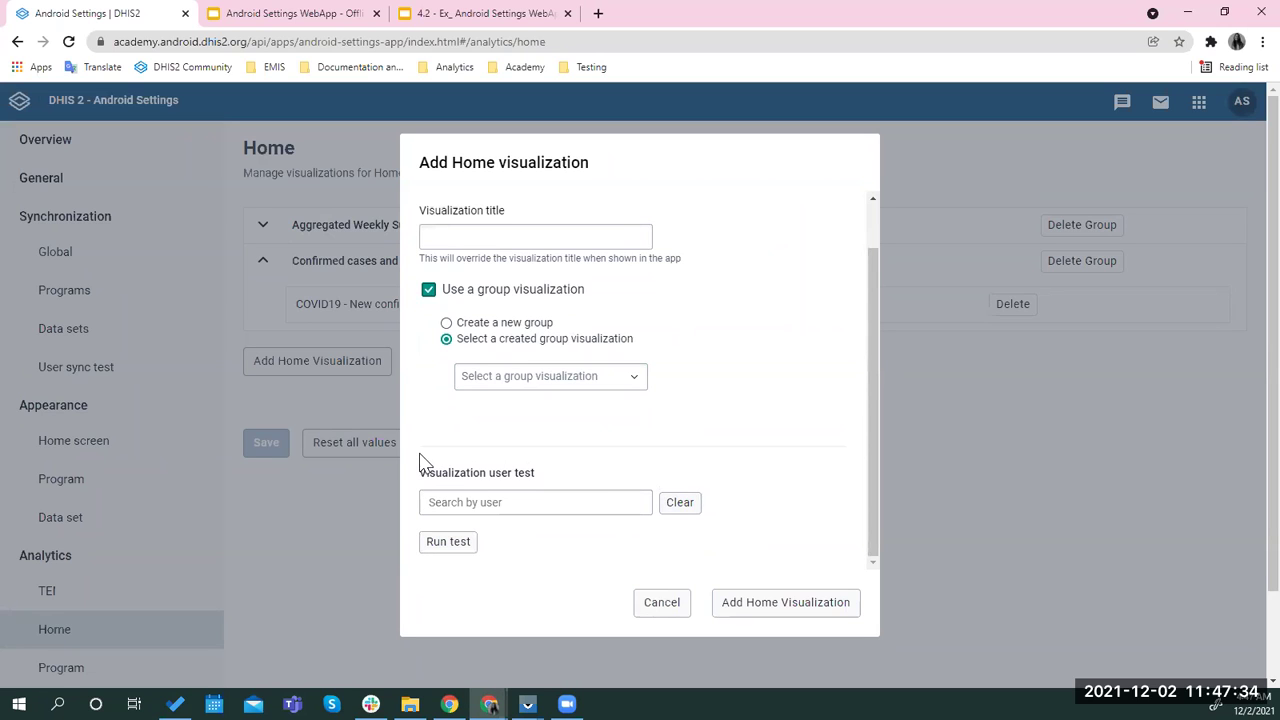
left_click(458, 503)
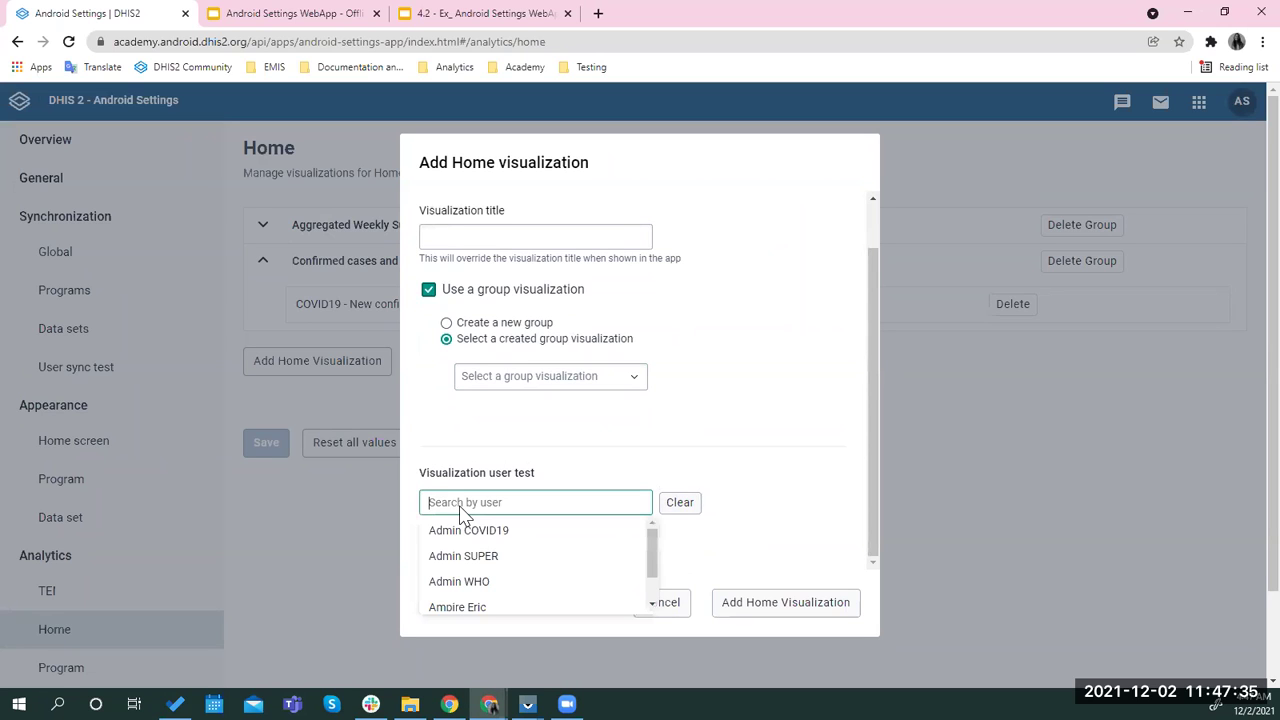
left_click(475, 586)
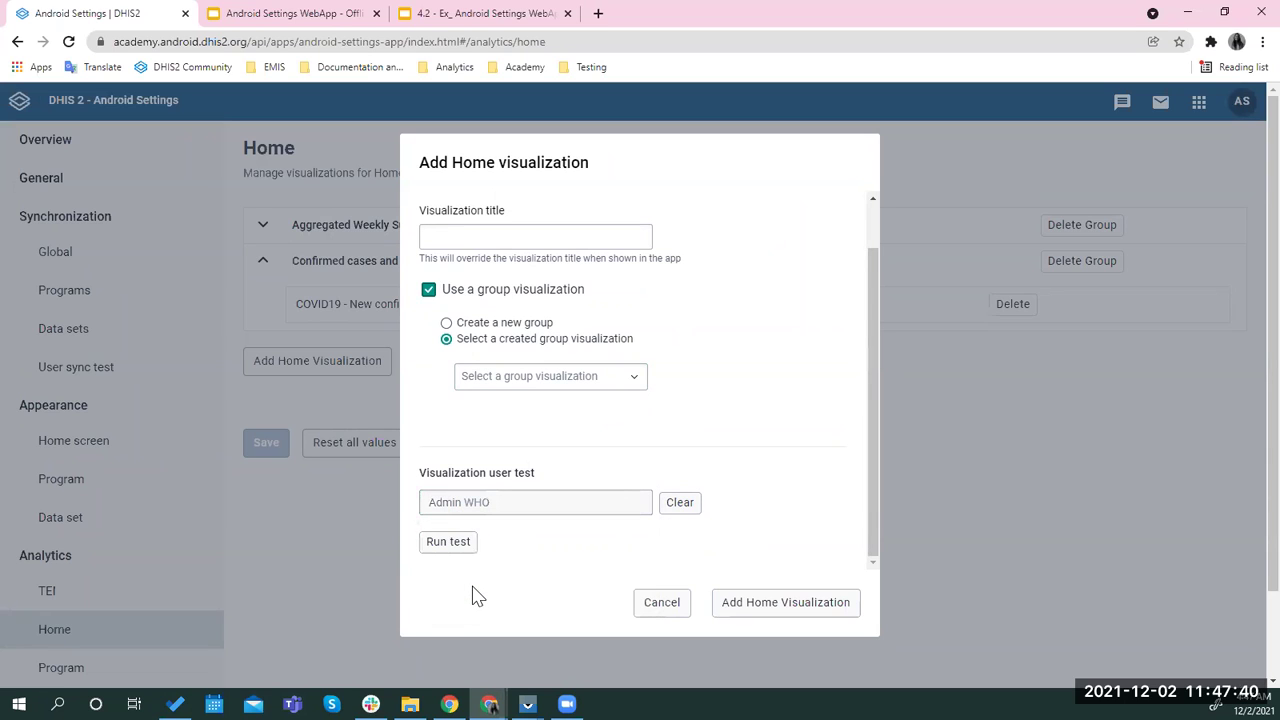
left_click(450, 543)
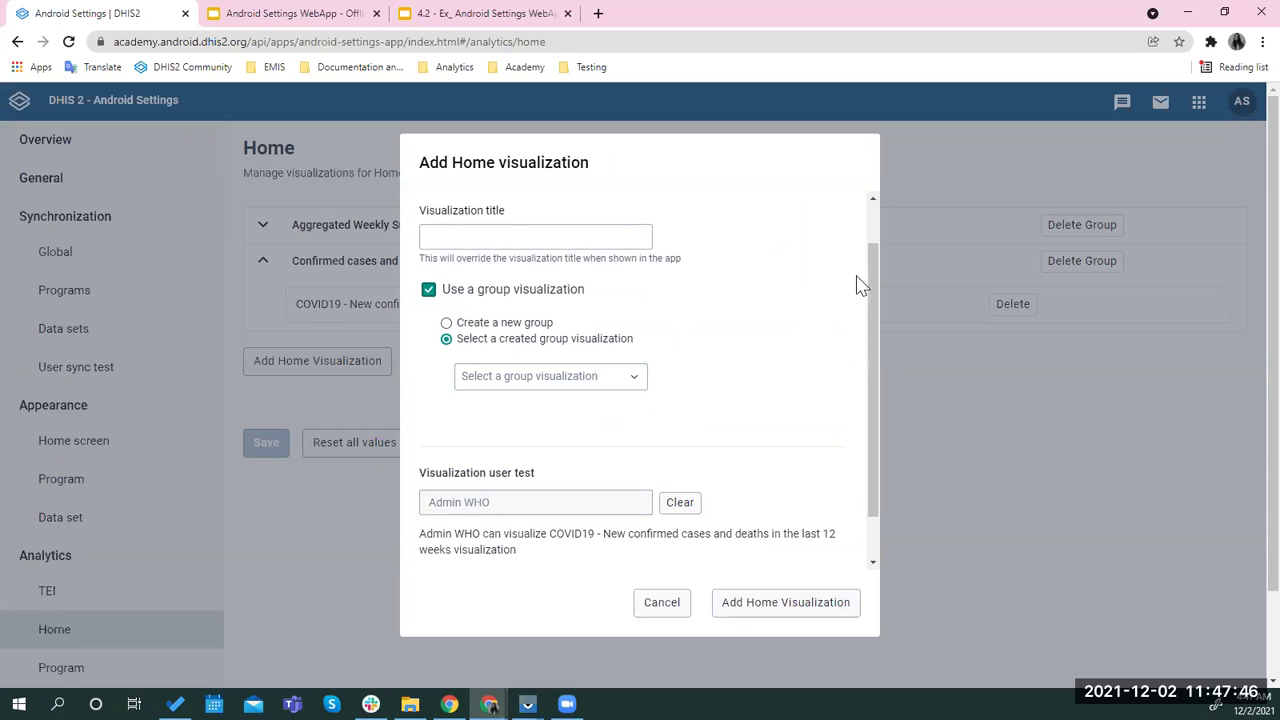
left_click_drag(870, 267, 537, 200)
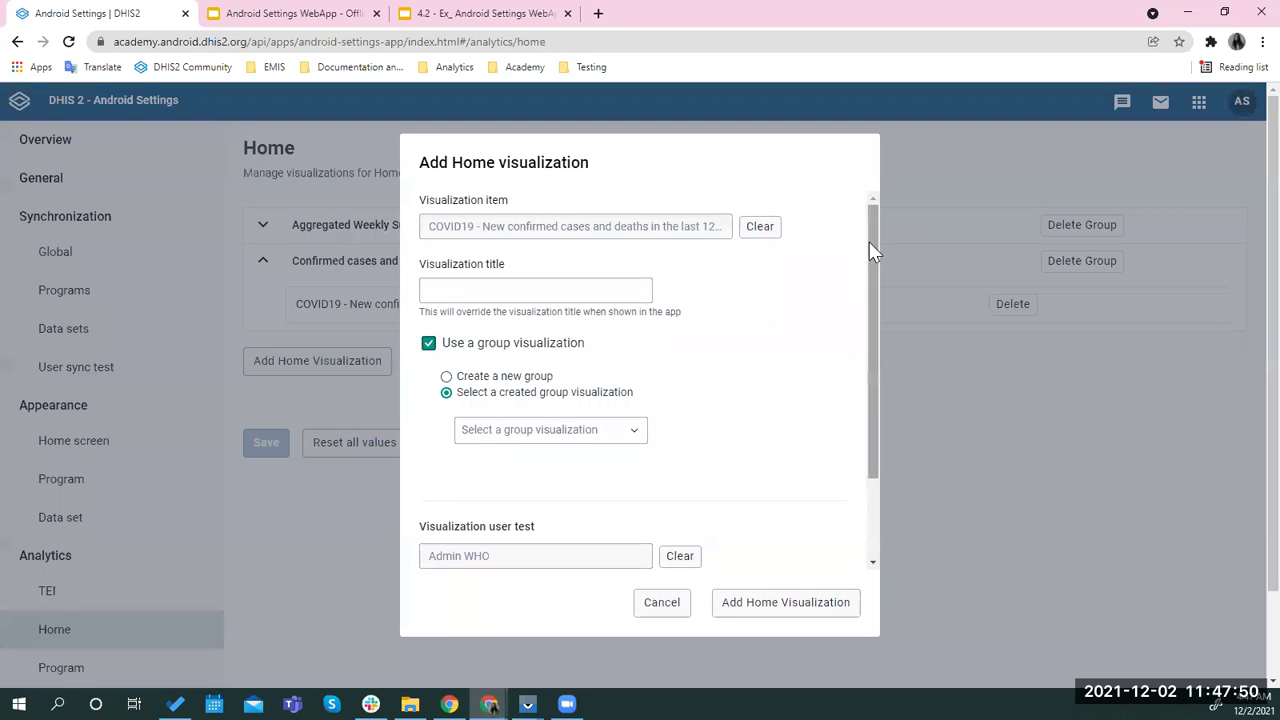
left_click_drag(869, 241, 877, 336)
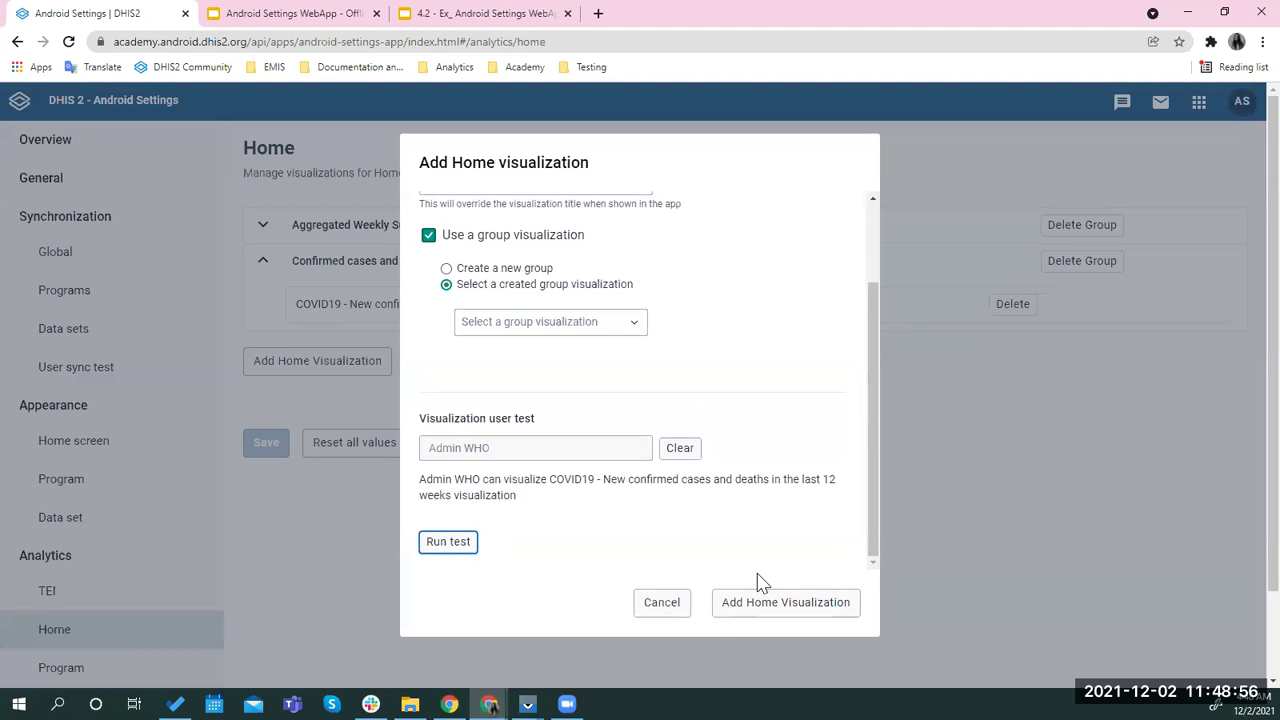
left_click(664, 602)
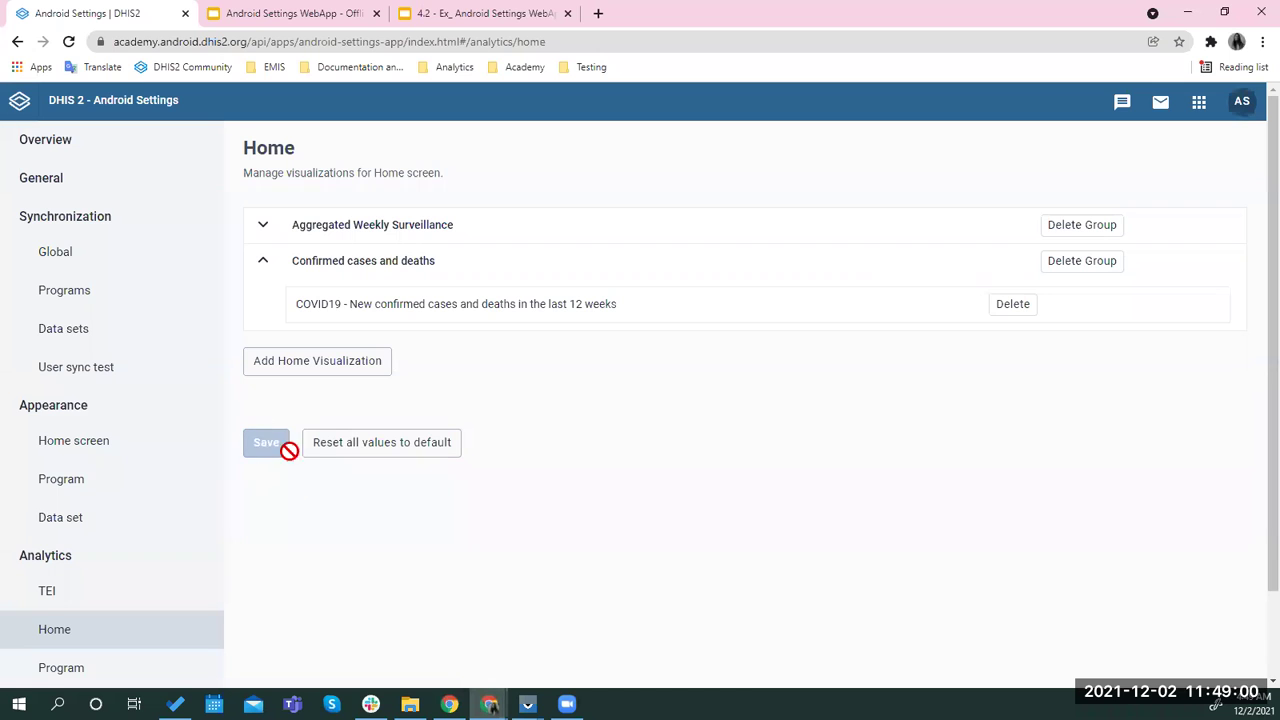
Step: Show the Data set analytics settings and expand COVID19 - Aggregate Weekly Surveillance with its nested group to examine the visualization
scroll(183, 552, "down", 2)
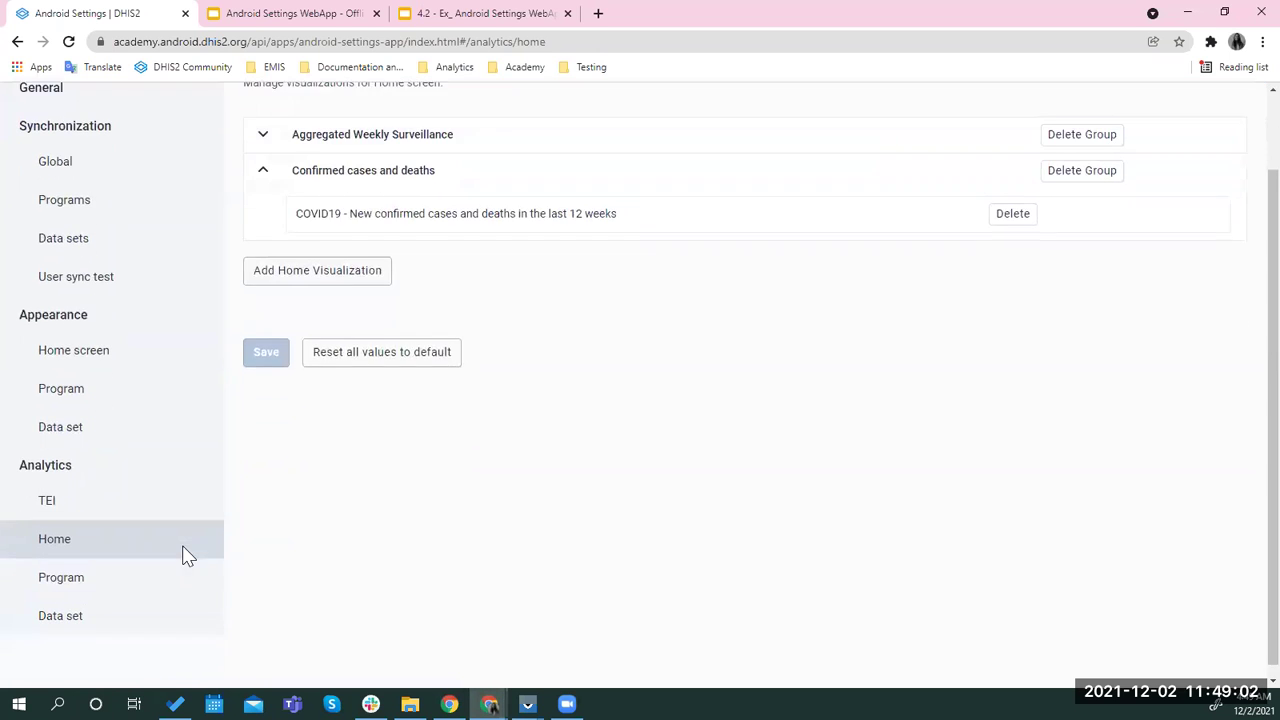
left_click(76, 606)
scroll(470, 312, "up", 2)
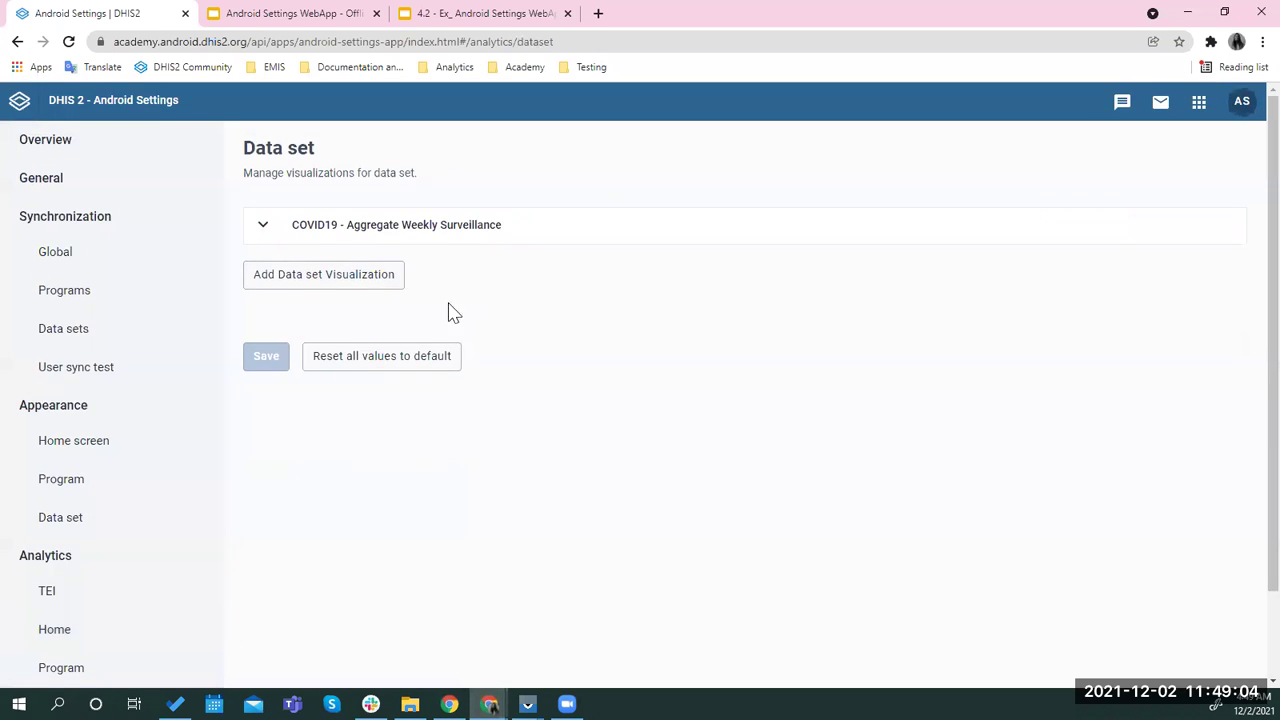
left_click(263, 227)
left_click(286, 261)
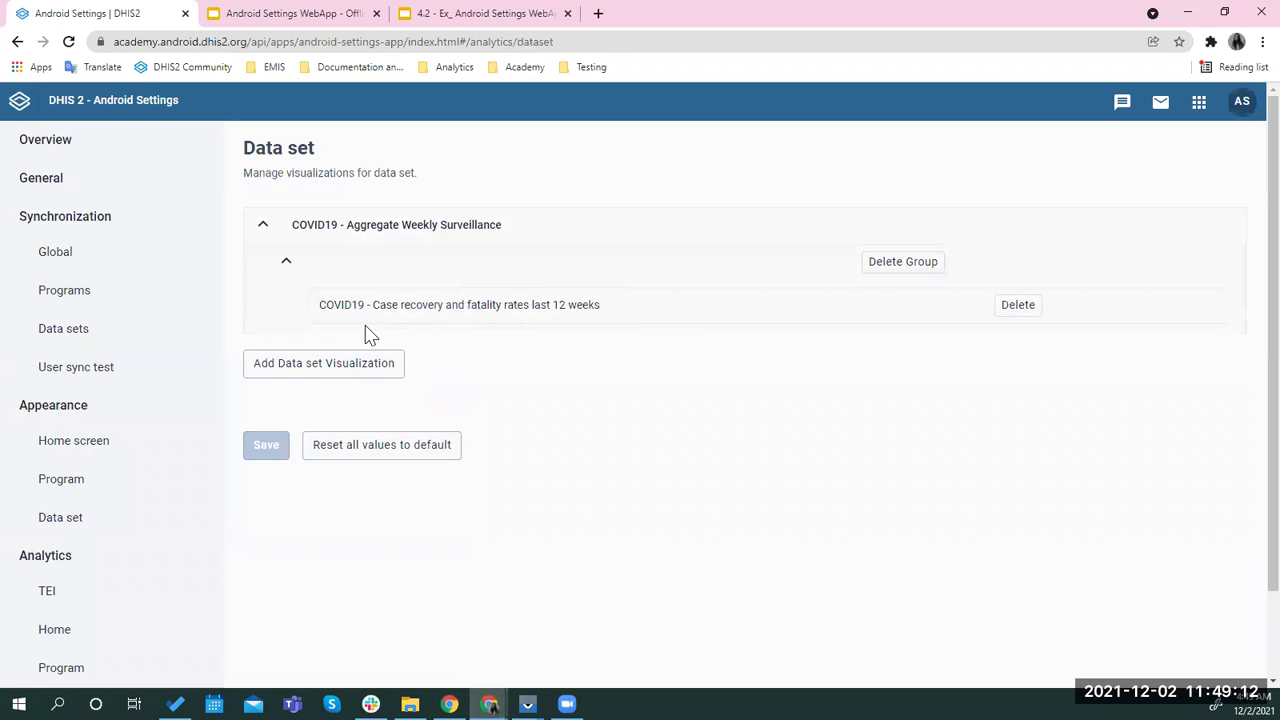
Step: Begin a visualization for the COVID19 - Aggregate Weekly Surveillance data set using "COVID19 - Case recovery and fatality rates last 12 weeks"
left_click(275, 375)
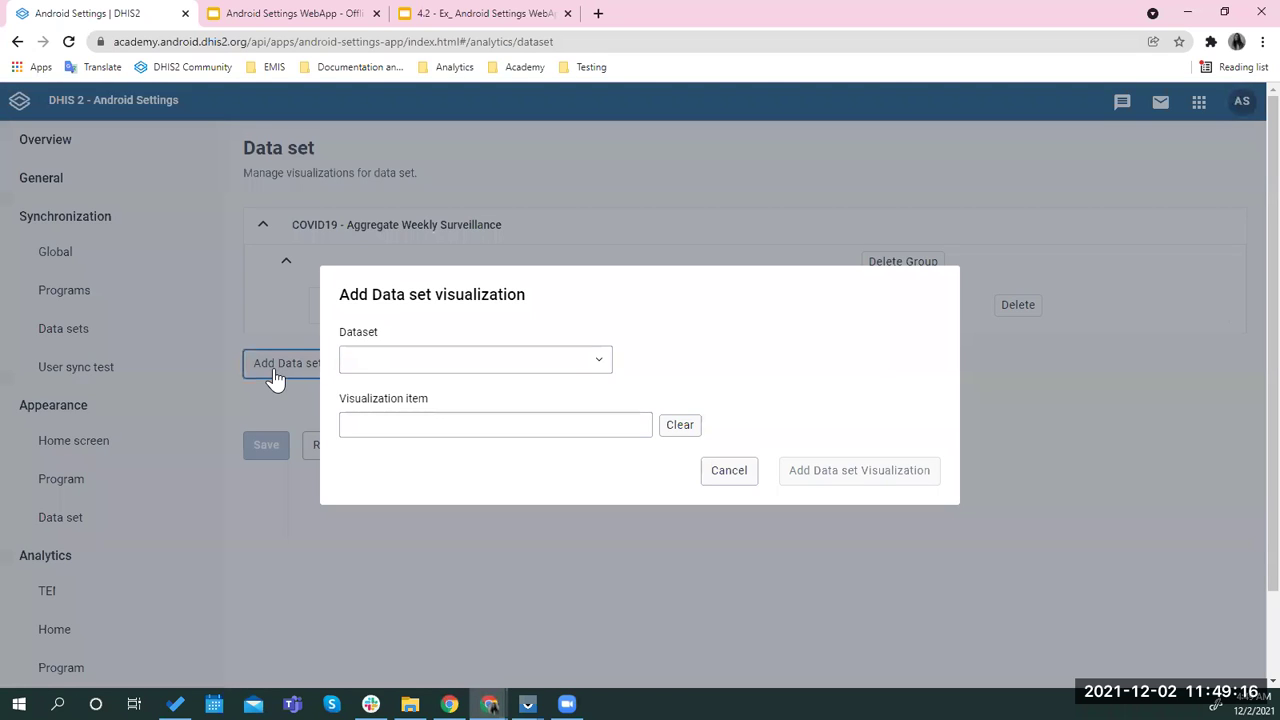
left_click(497, 369)
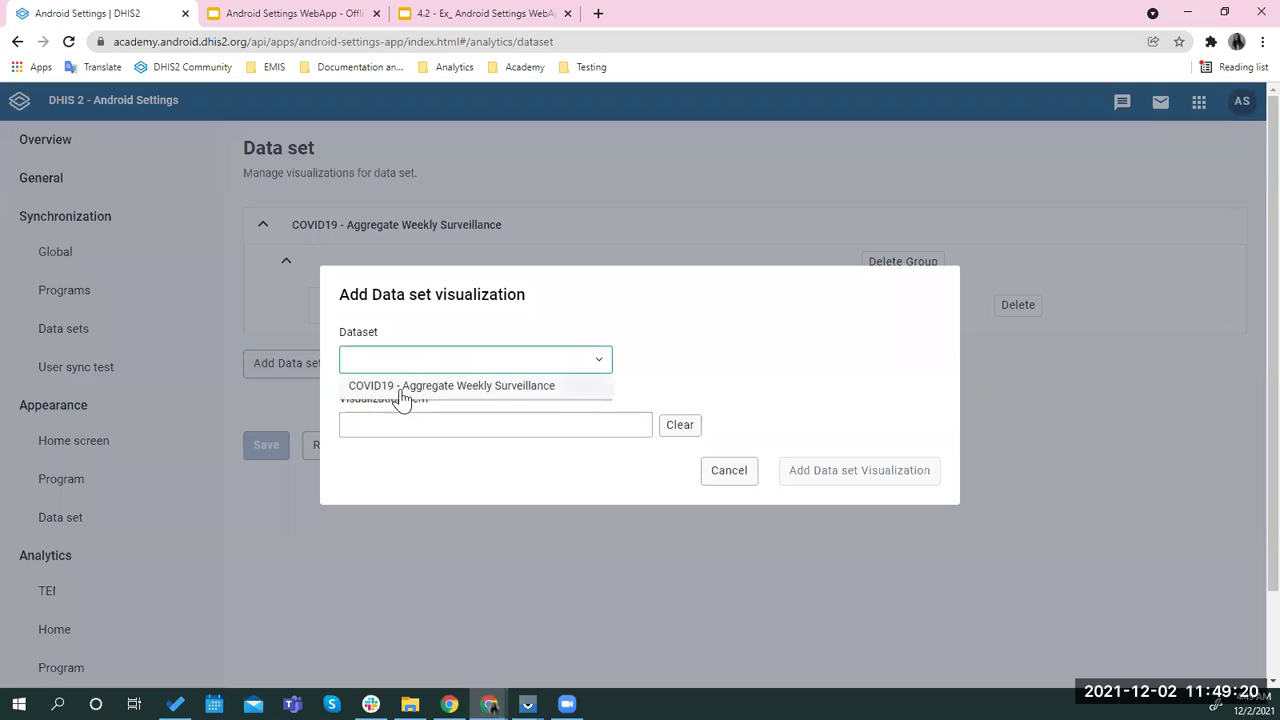
left_click(448, 390)
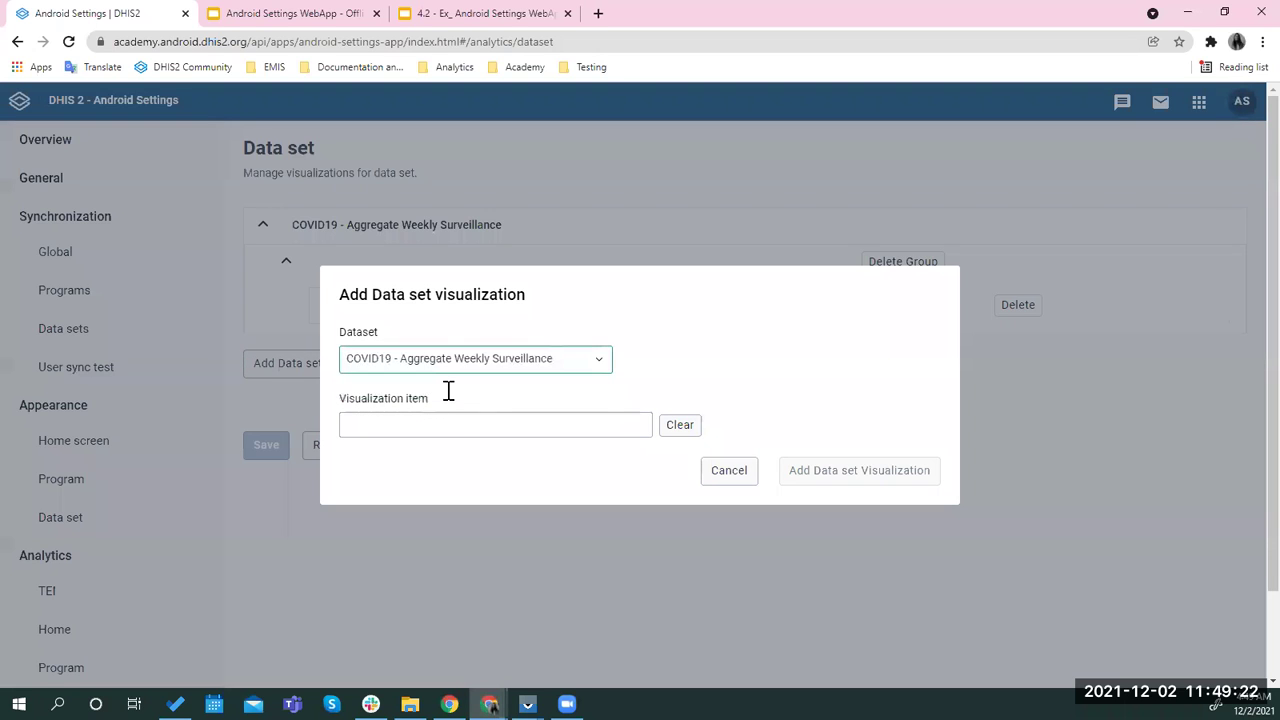
left_click(380, 430)
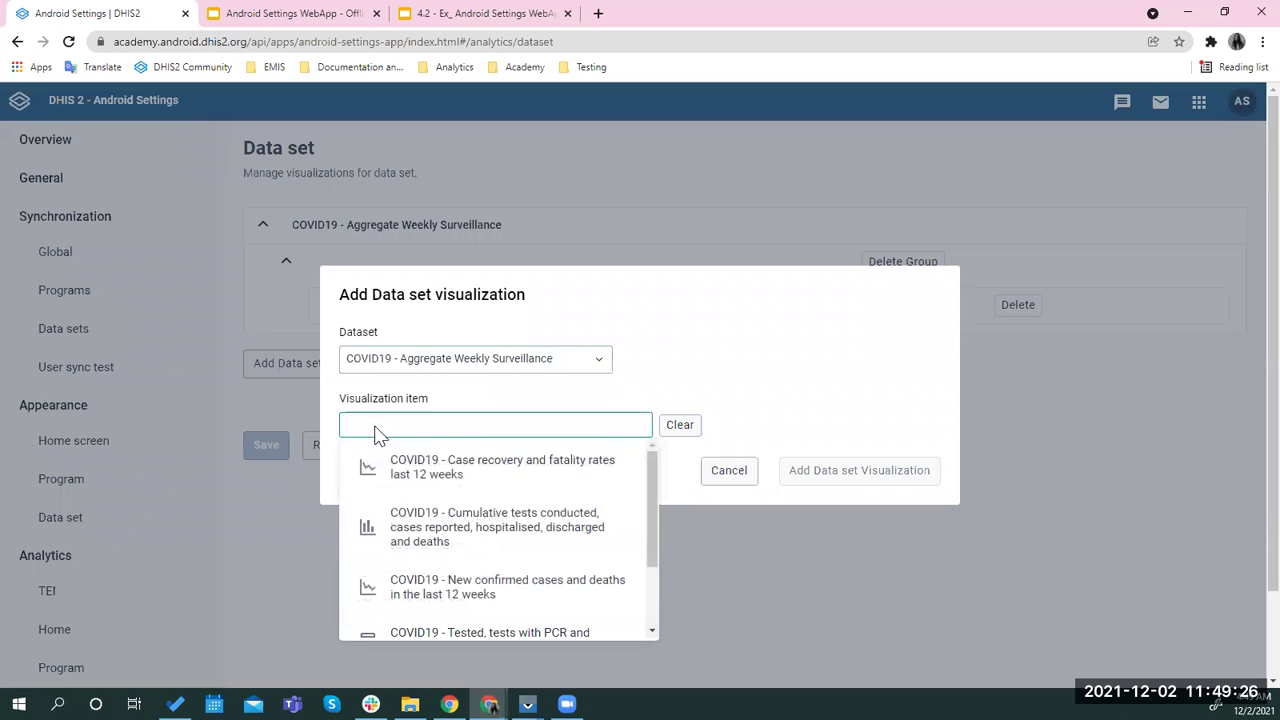
left_click(405, 489)
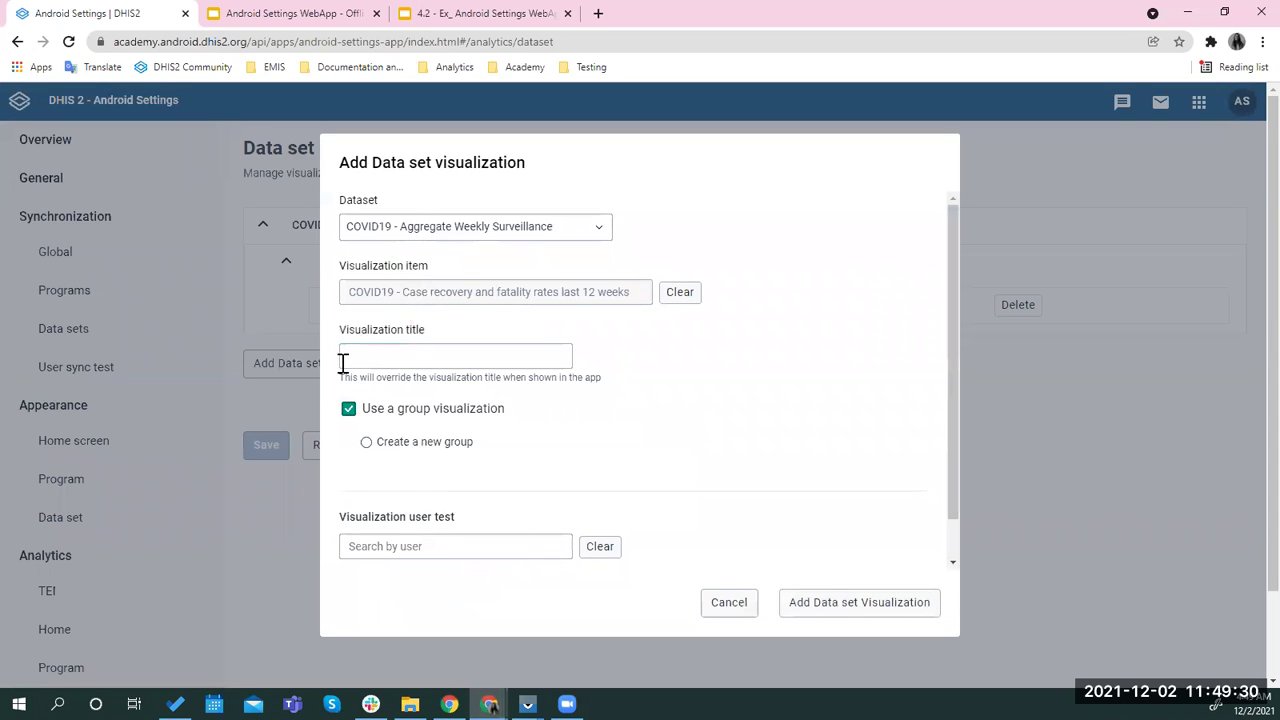
Step: Try the option to create a new group, turn off group visualization, and discard the new data set visualization
left_click(366, 443)
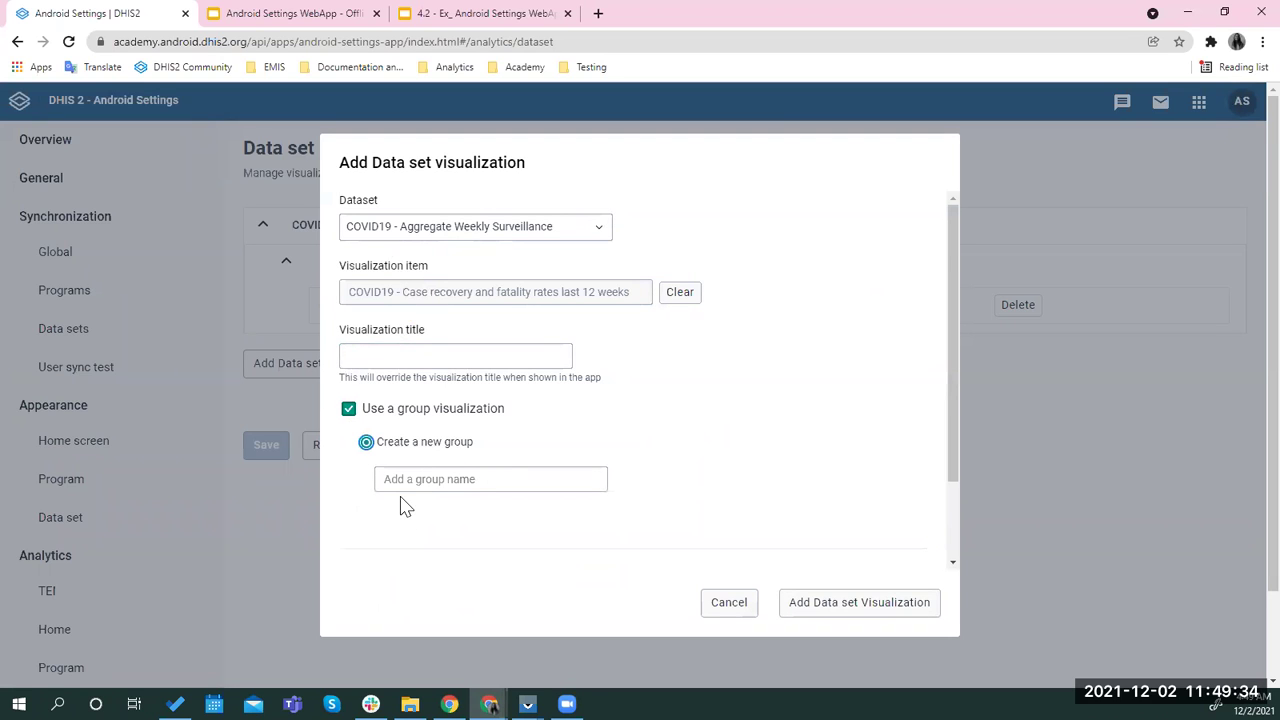
scroll(400, 500, "down", 1)
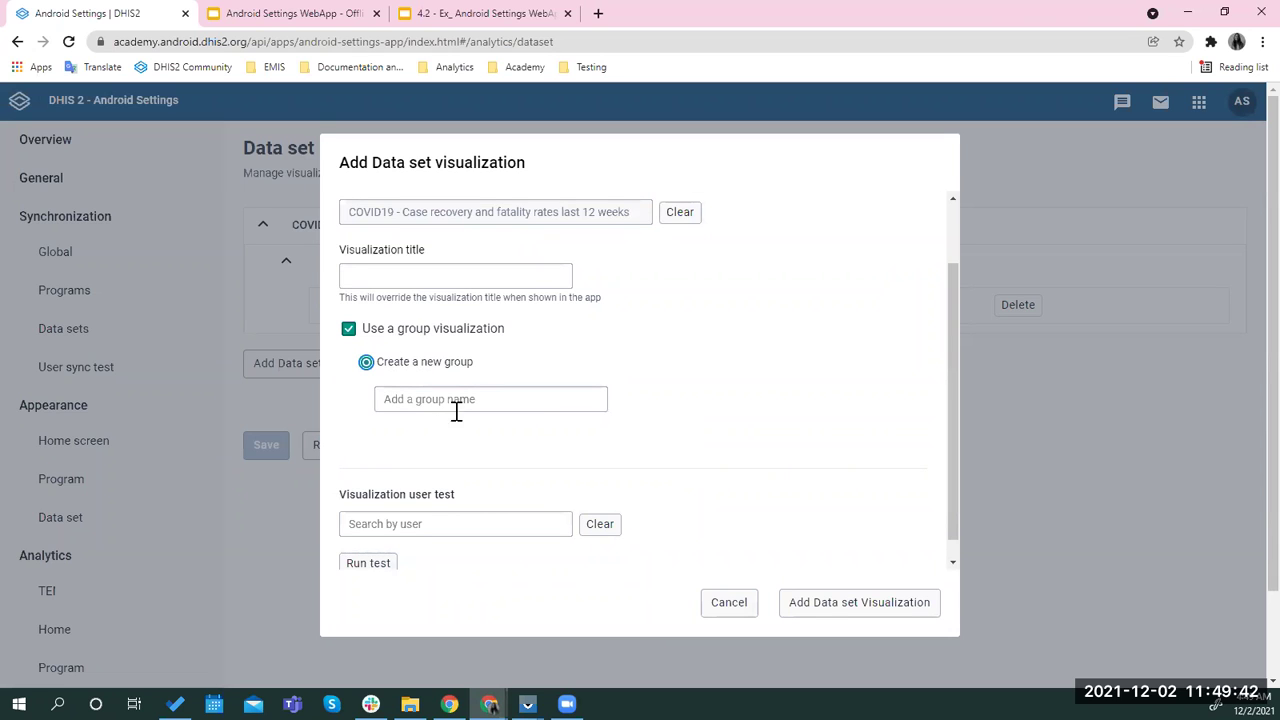
left_click(350, 330)
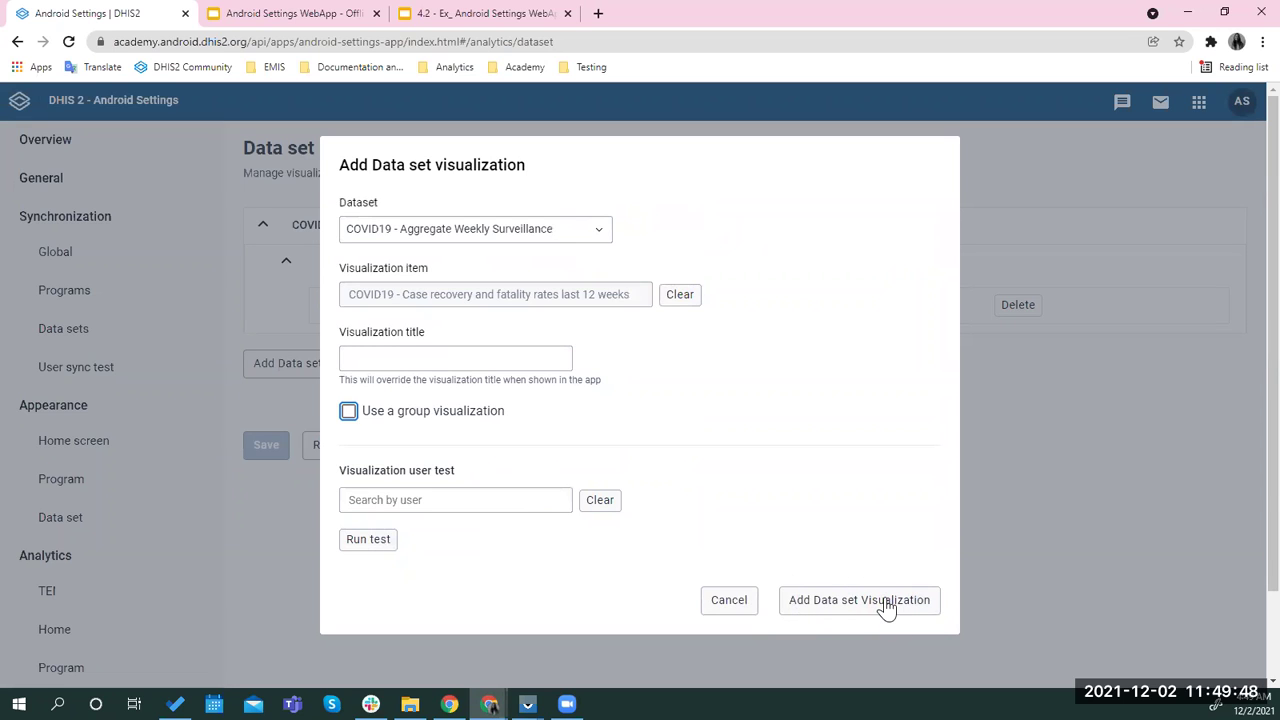
left_click(305, 448)
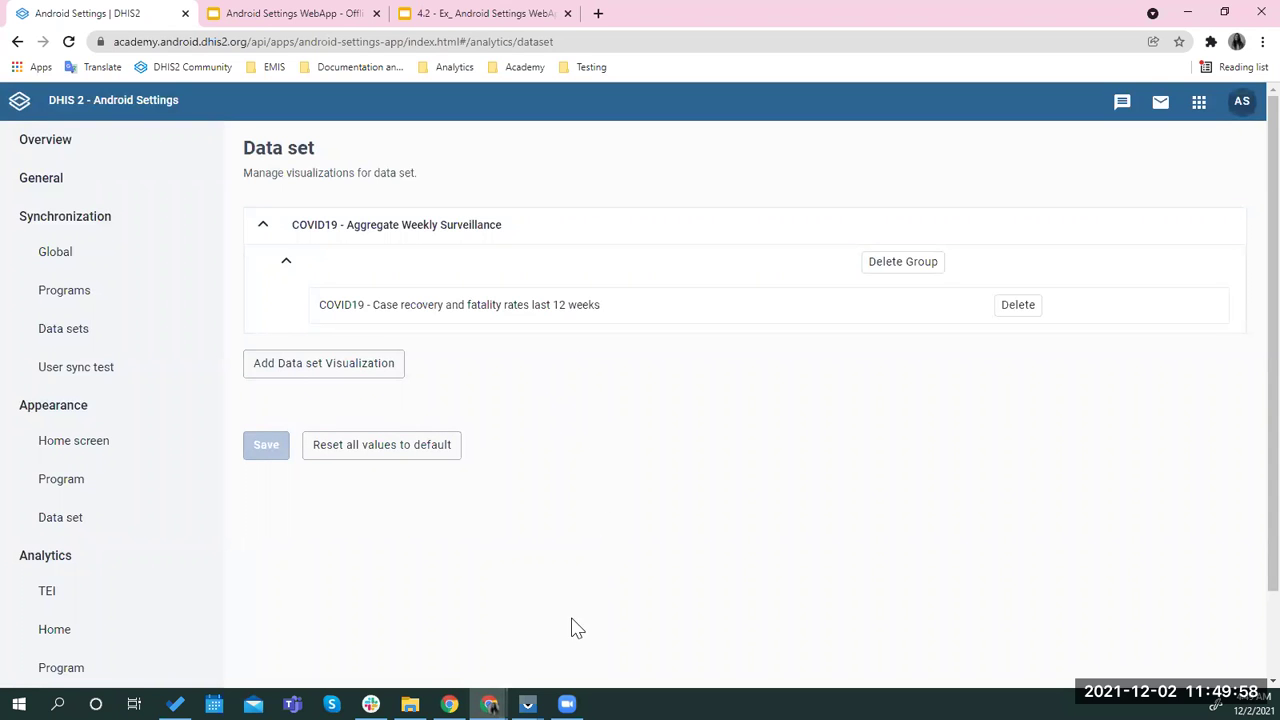
Step: Switch to the mirrored Pixel 2 device and return from the ST001-COVID-19 case list to the Home screen
left_click(527, 704)
left_click(590, 662)
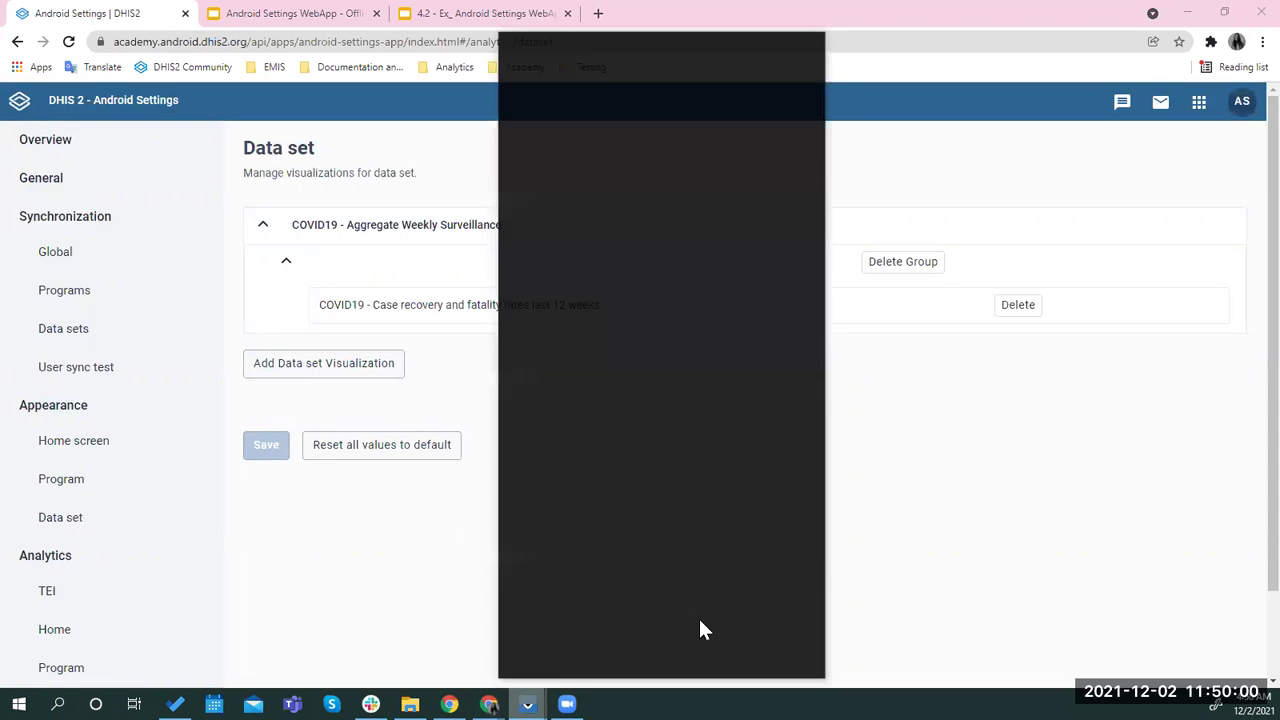
left_click(513, 82)
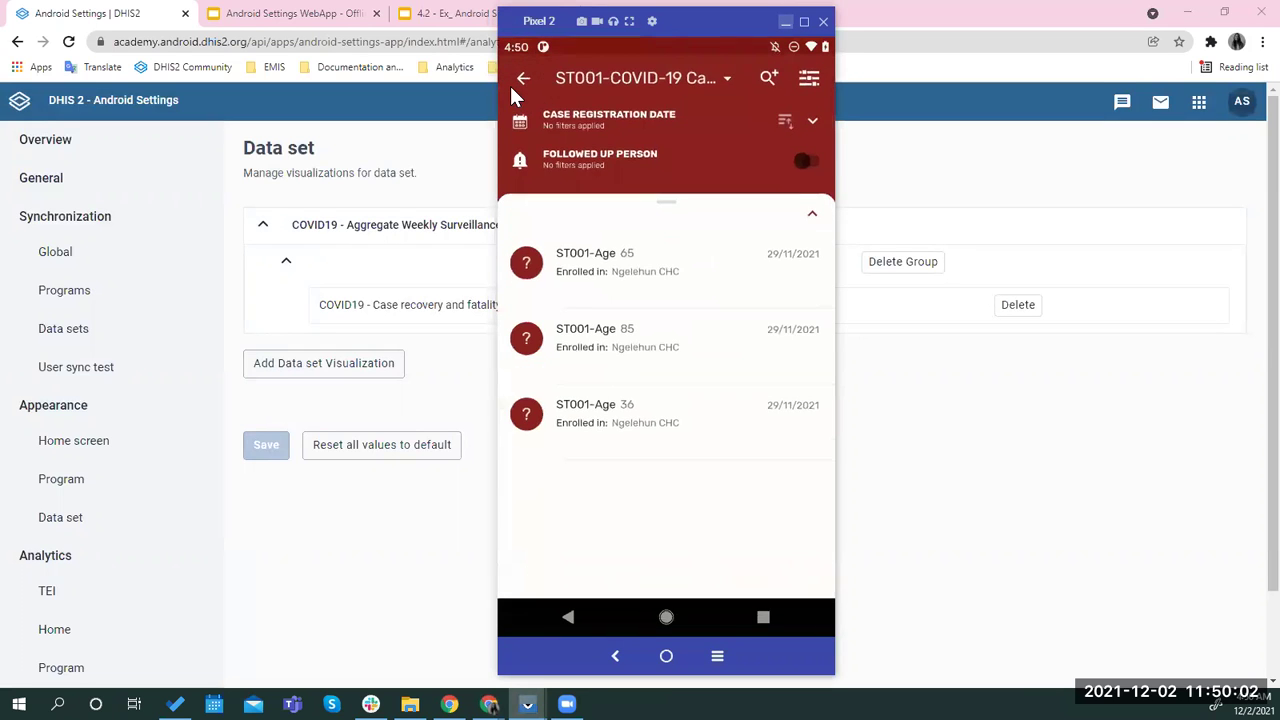
left_click(517, 80)
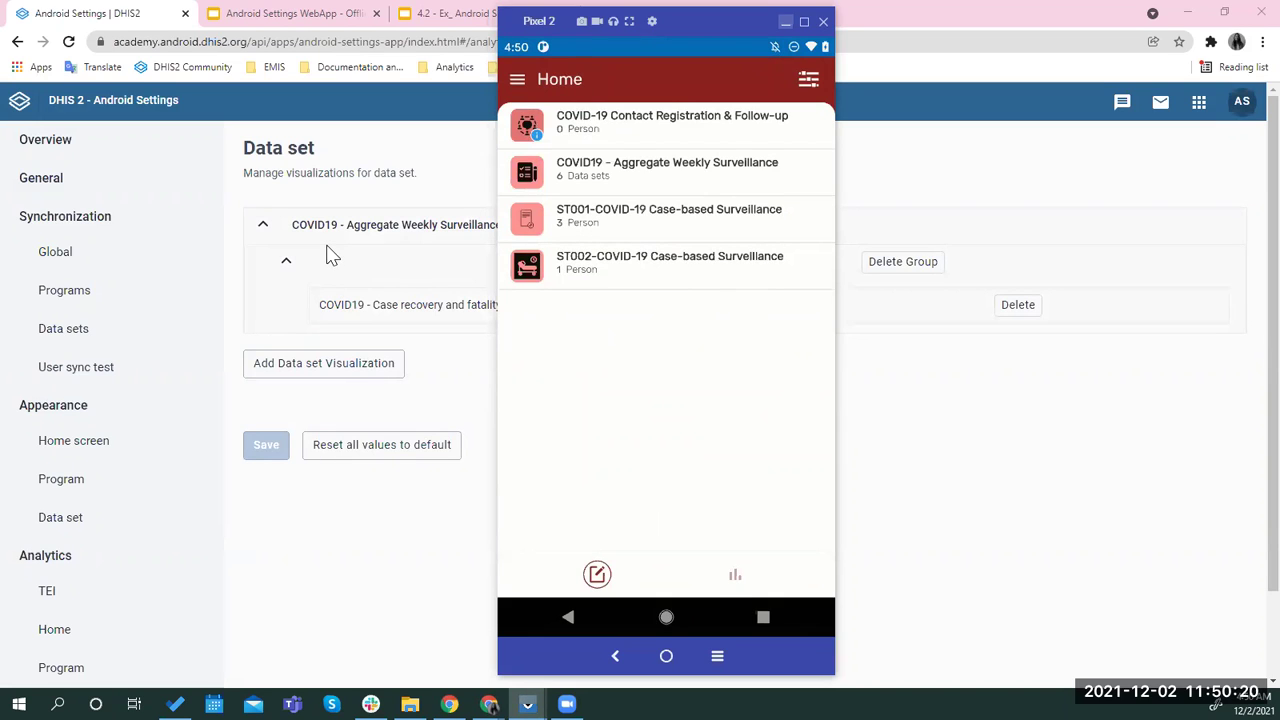
Step: Show the Home analytics on the device and display the "Confirmed cases and deaths" visualization group
left_click(734, 586)
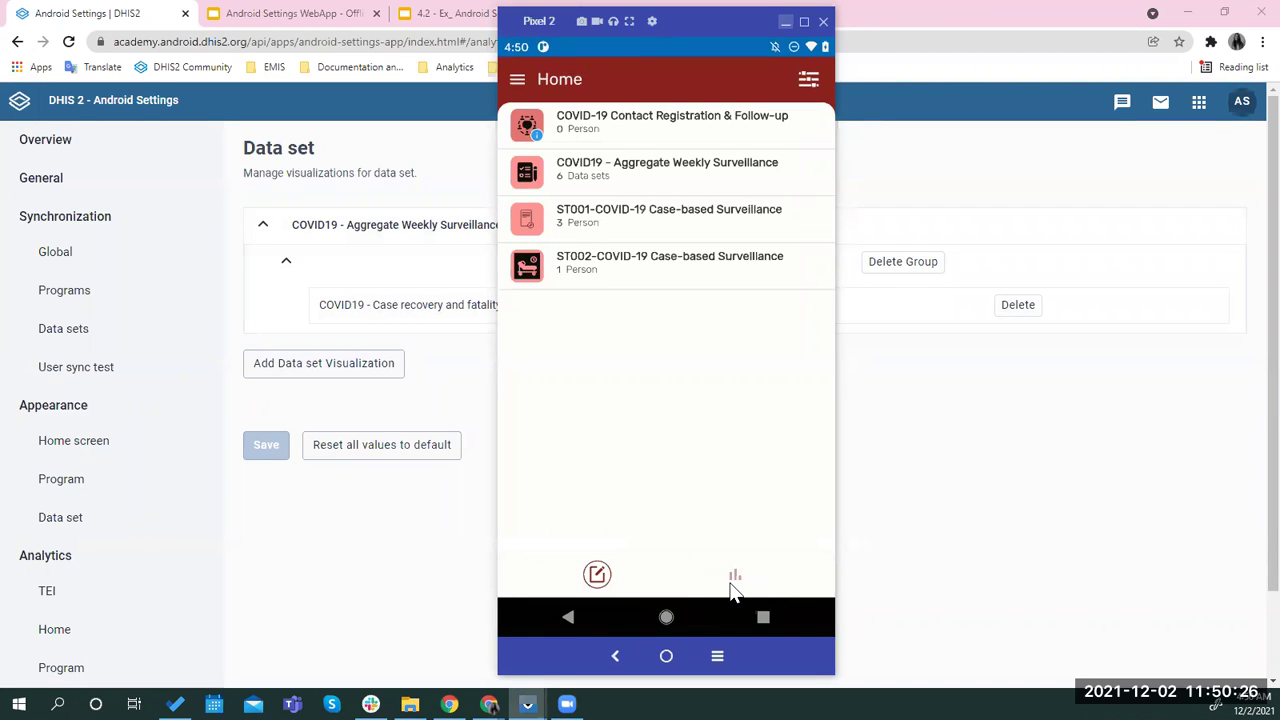
left_click(732, 588)
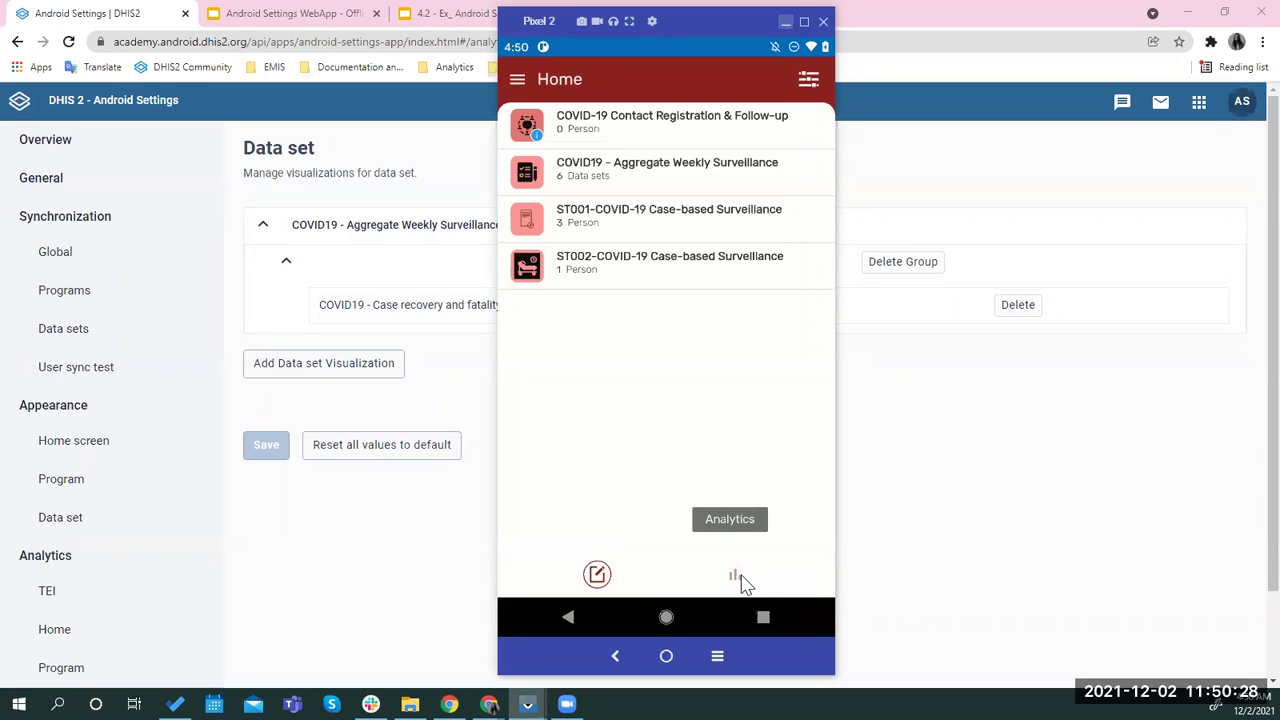
left_click(736, 585)
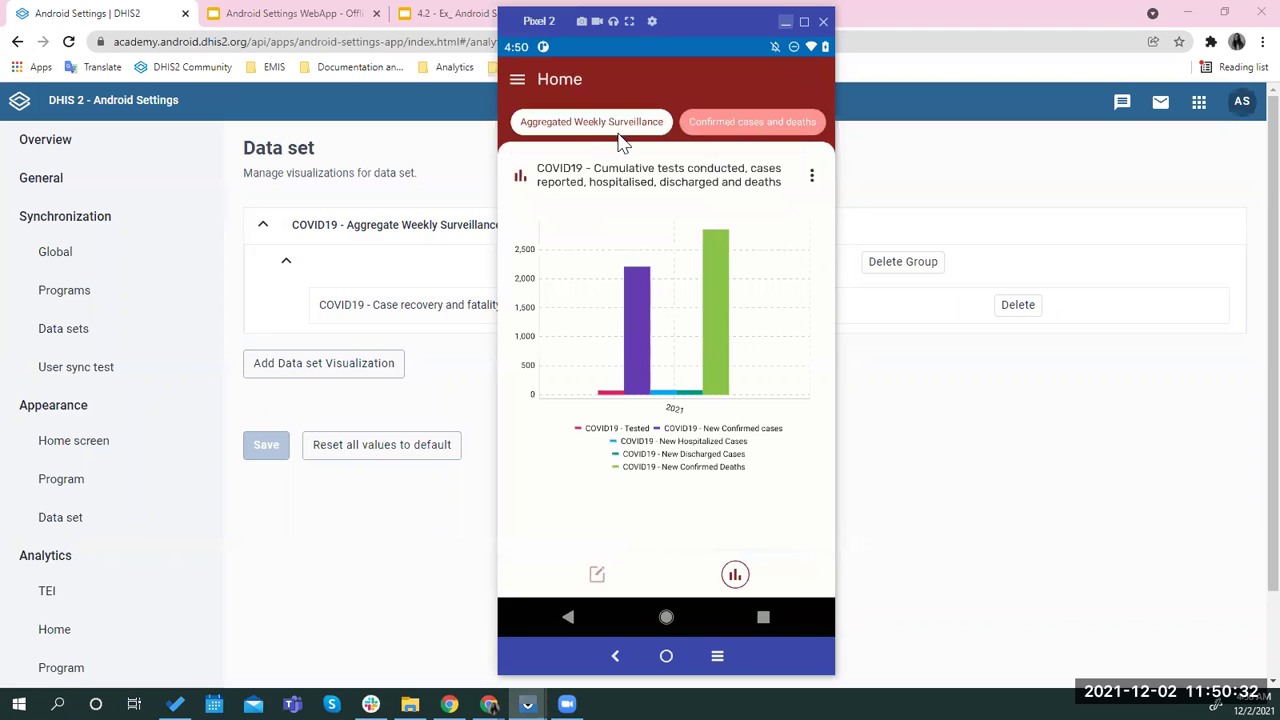
left_click(749, 136)
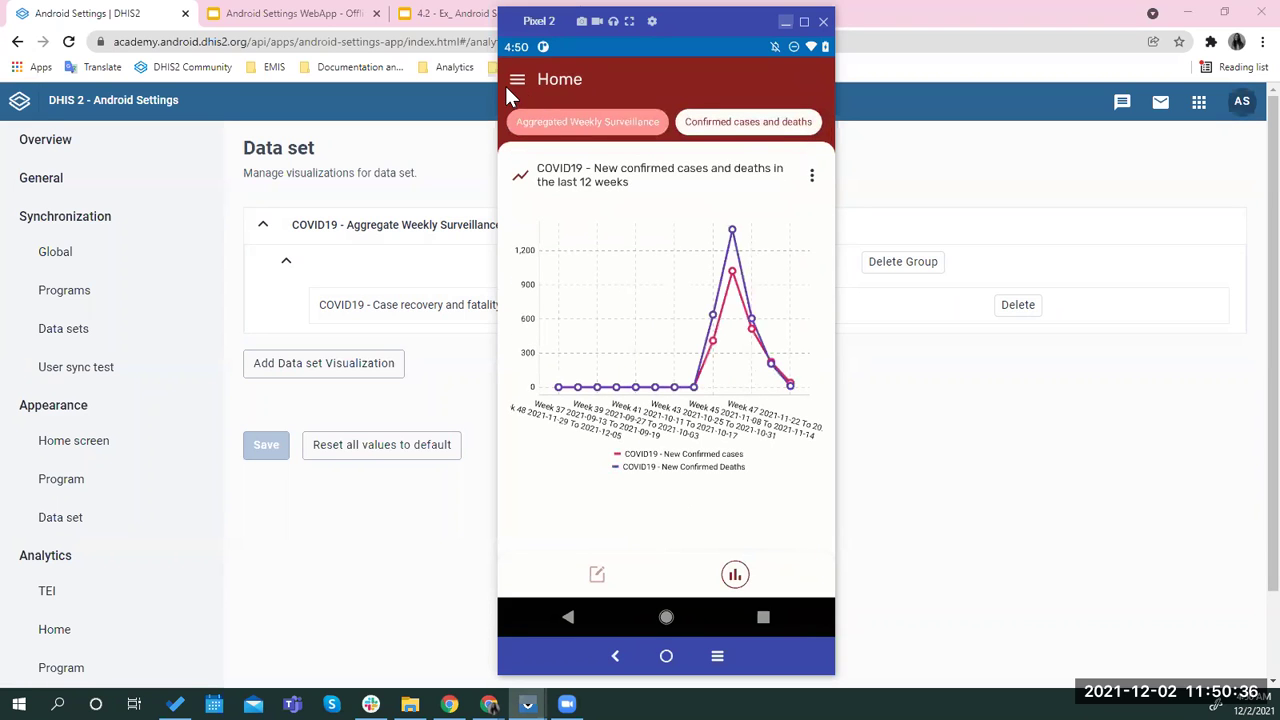
Step: Open the COVID19 - Aggregate Weekly Surveillance data set from the Home list and show its analytics chart
left_click(603, 580)
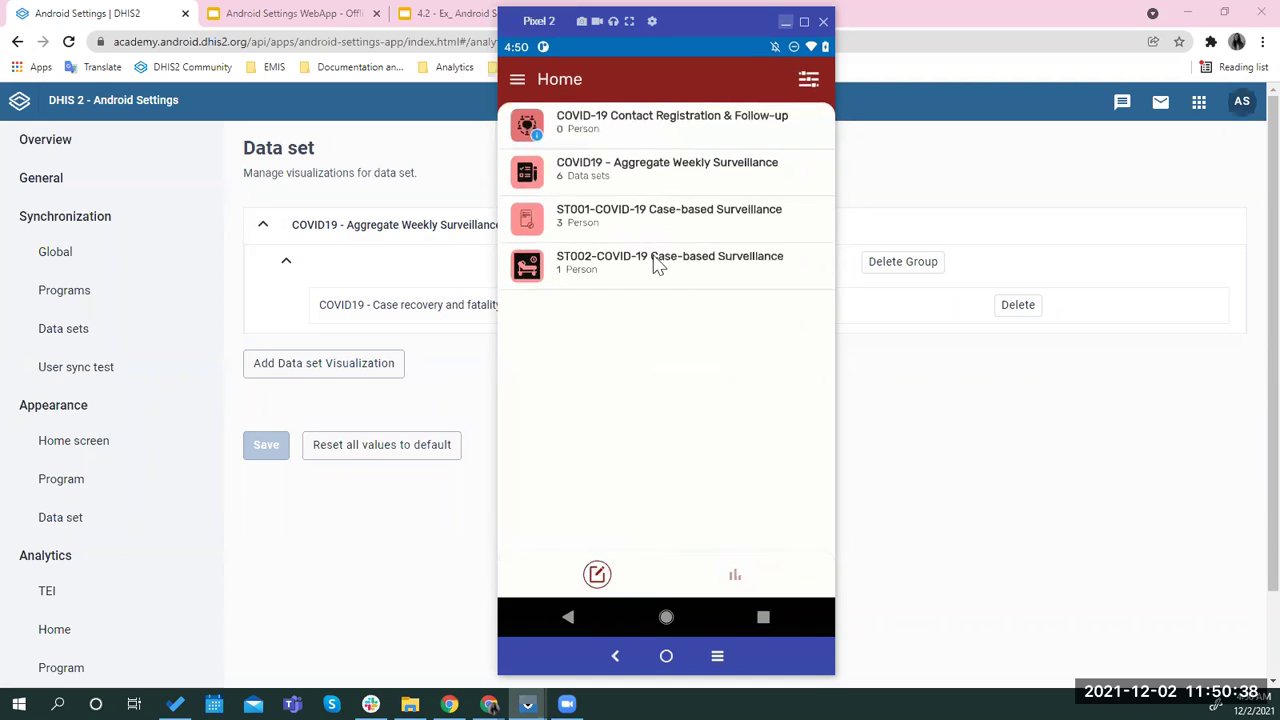
left_click(620, 190)
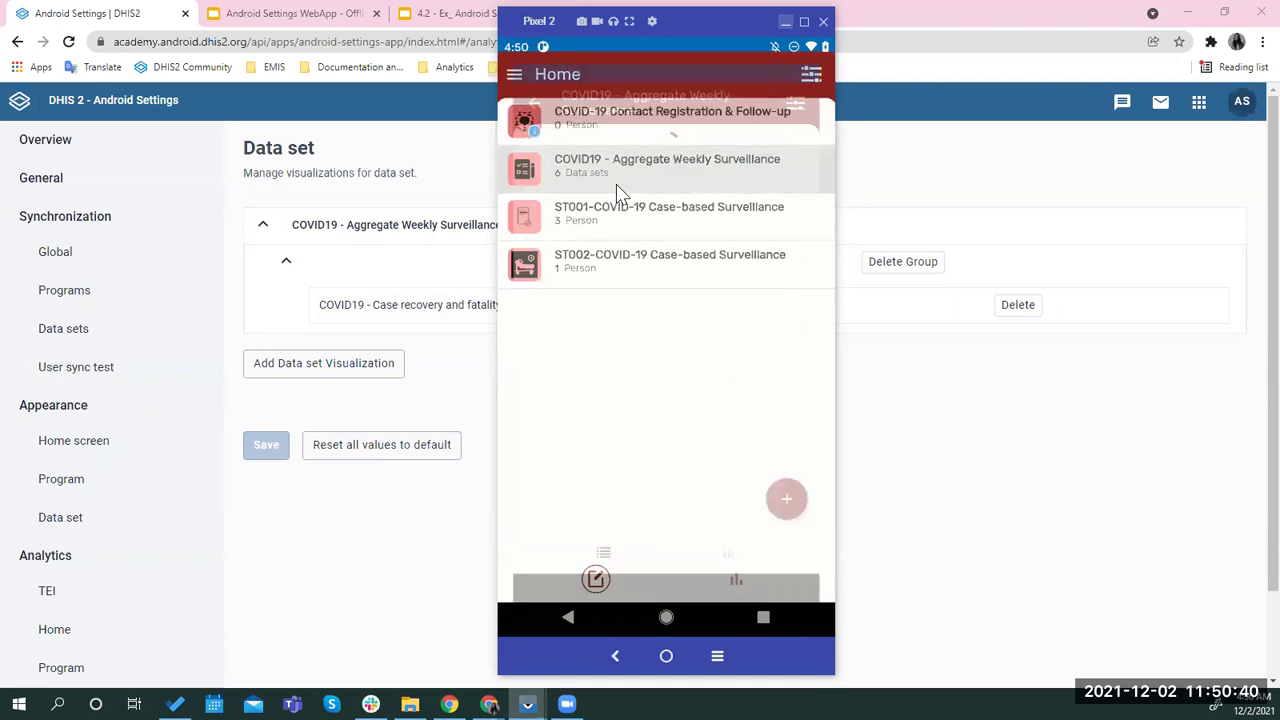
left_click(735, 580)
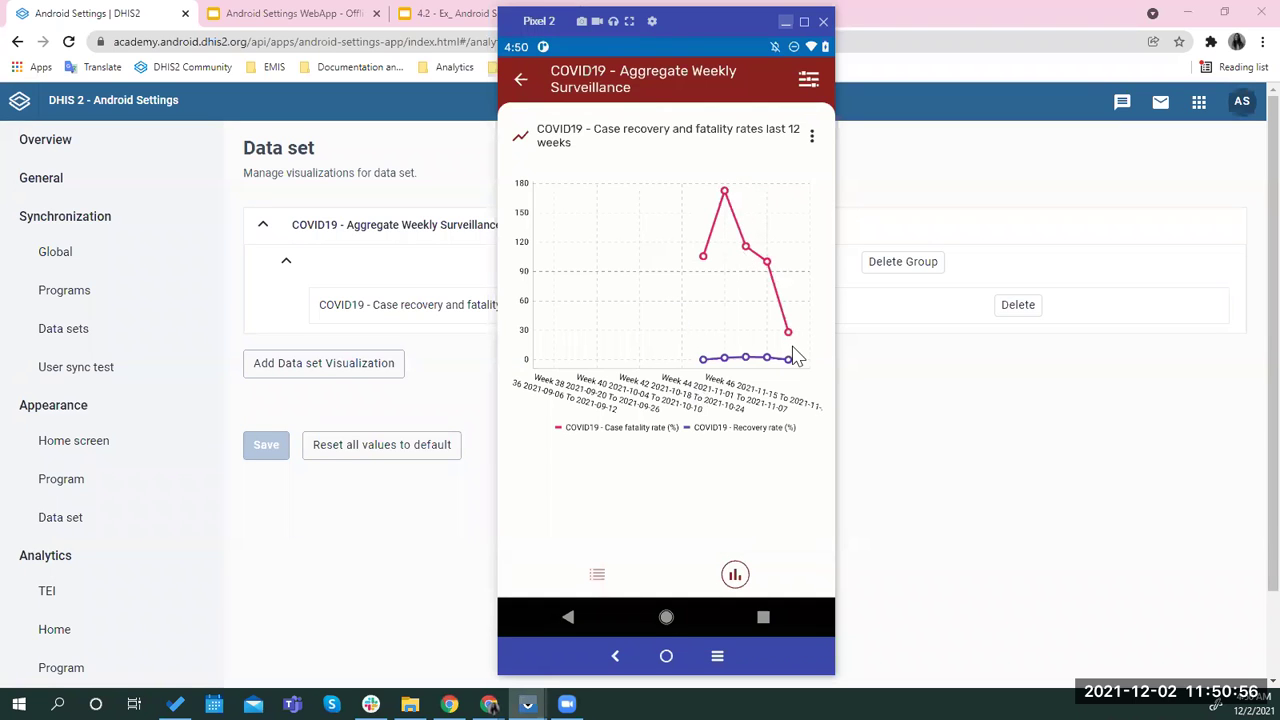
Step: Compare the data set's list of weekly entries with its recovery and fatality rates chart, and leave the data set
left_click(597, 574)
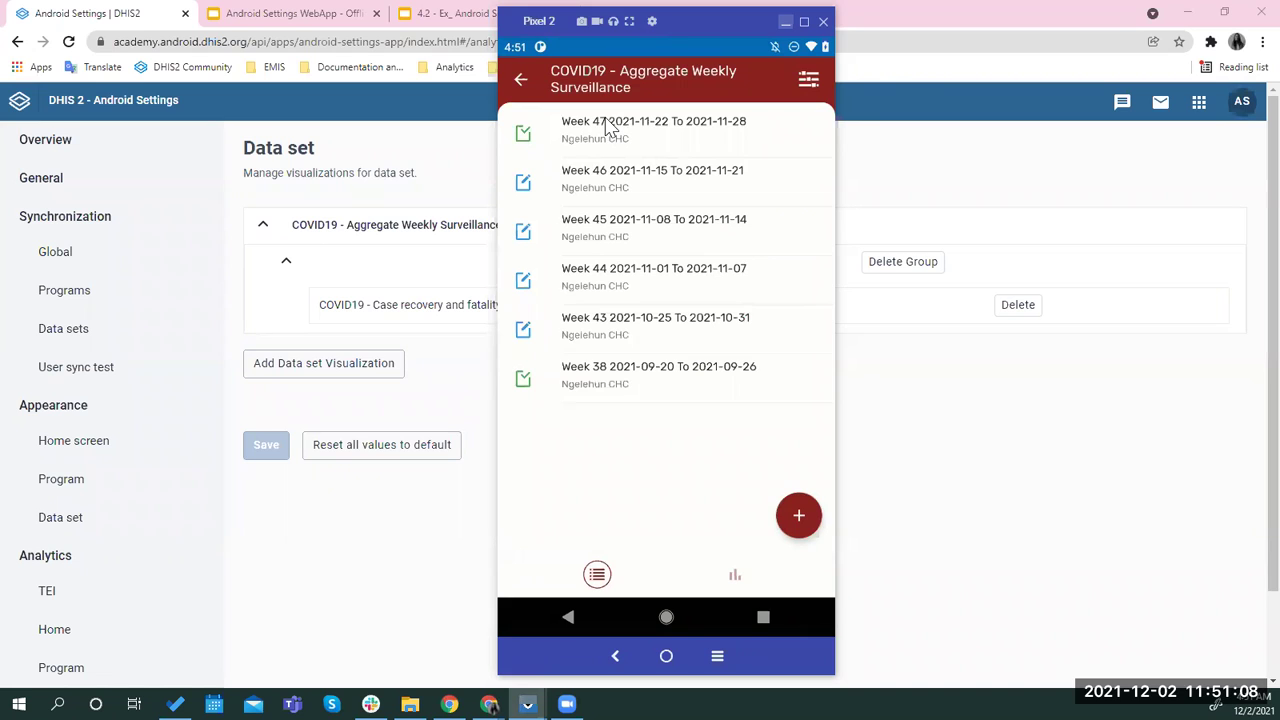
left_click(738, 576)
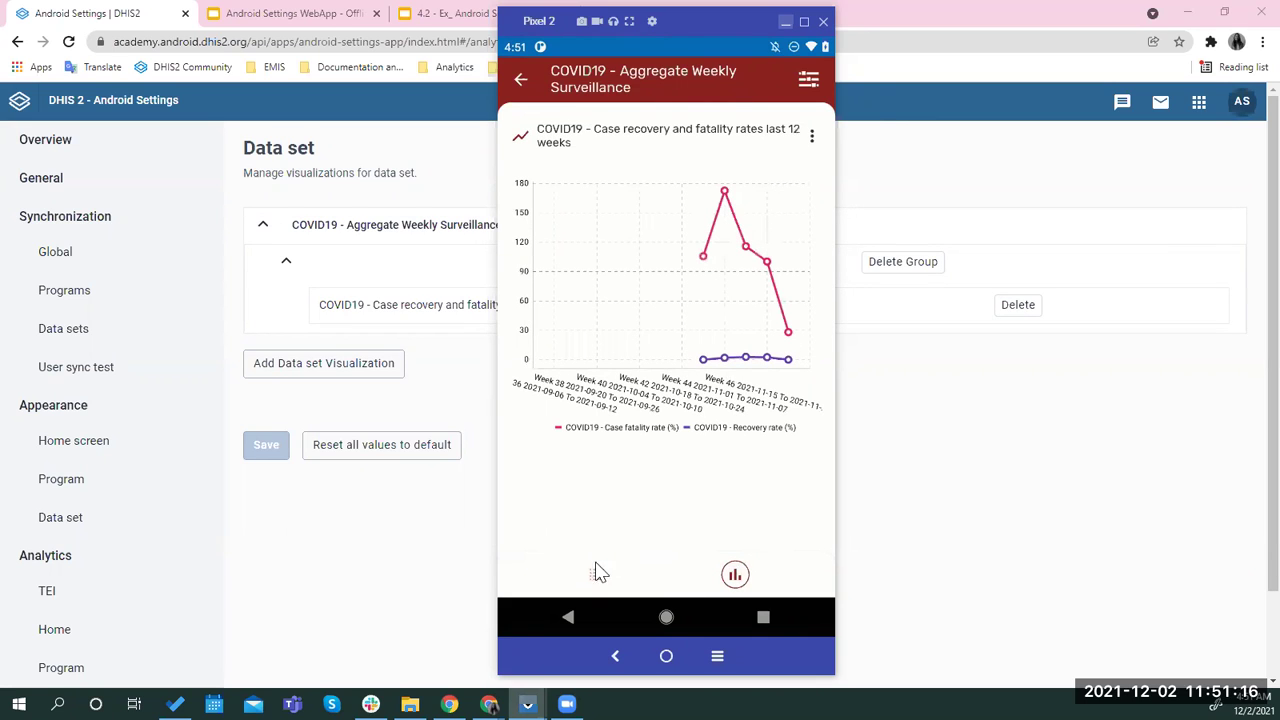
left_click(596, 576)
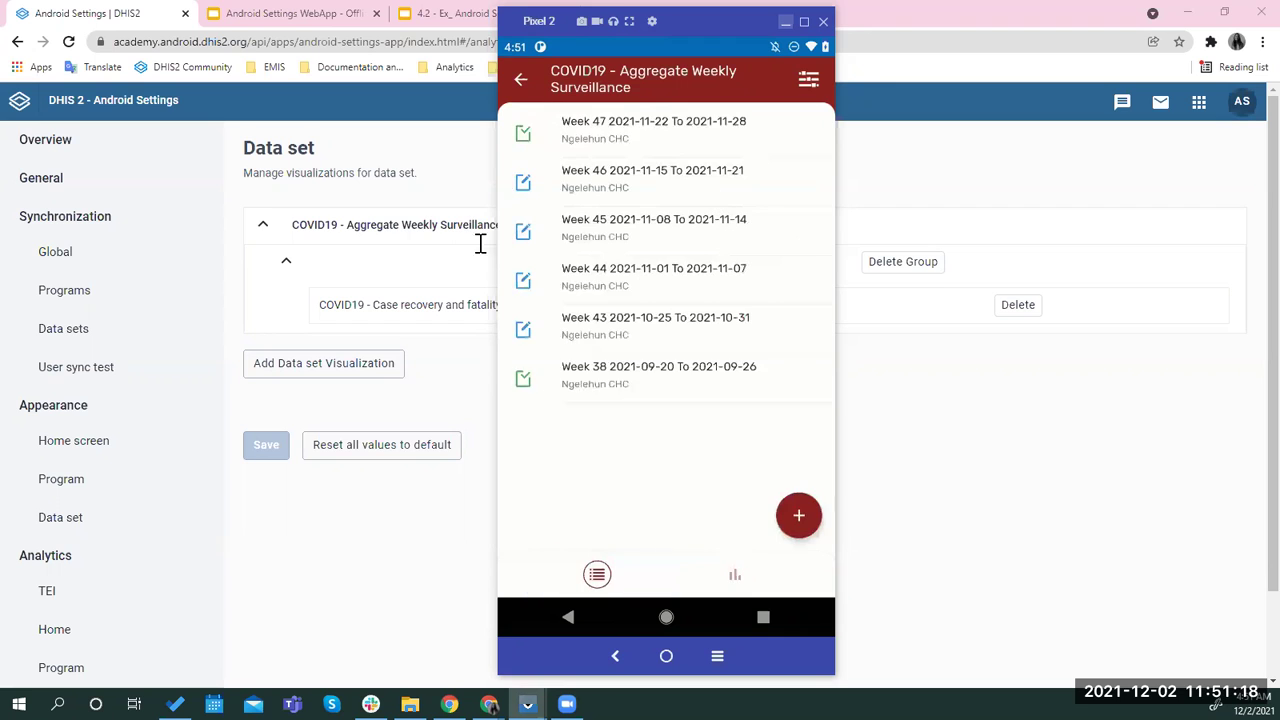
left_click(525, 84)
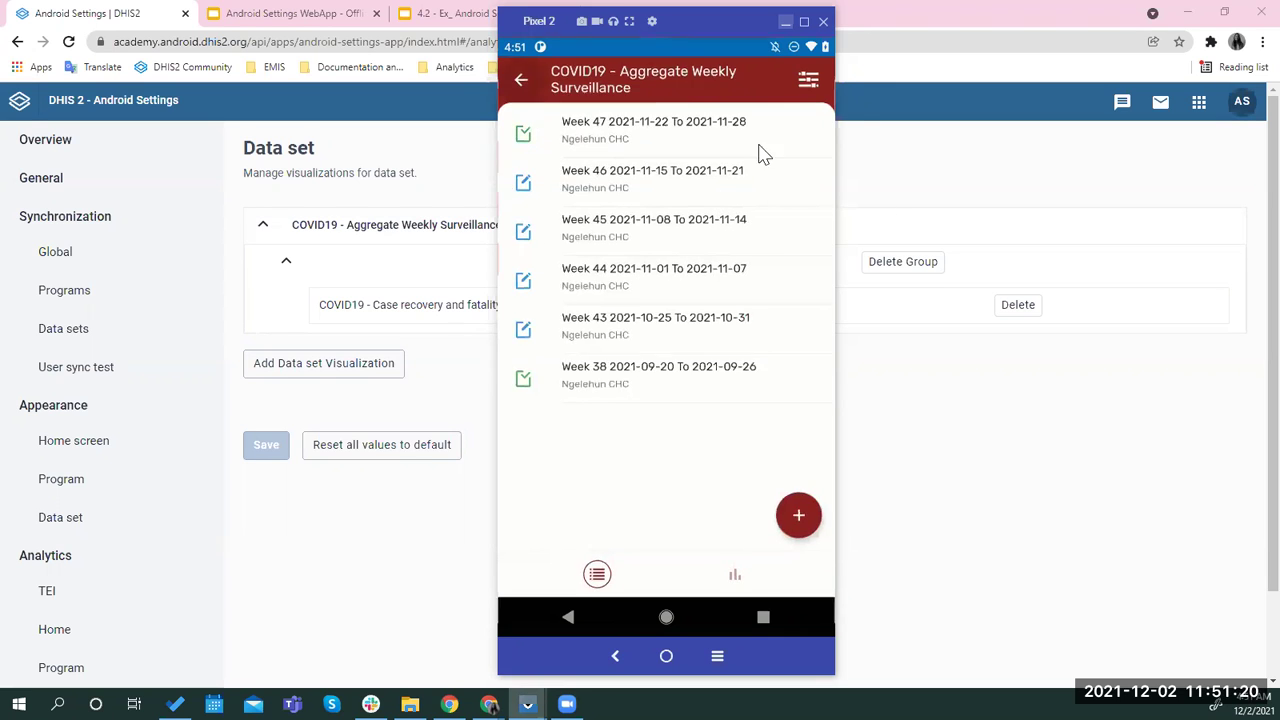
Step: Switch to the Android Settings WebApp presentation in Google Slides and advance to the "Data Set Analytics - How to configure?" slide
left_click(316, 13)
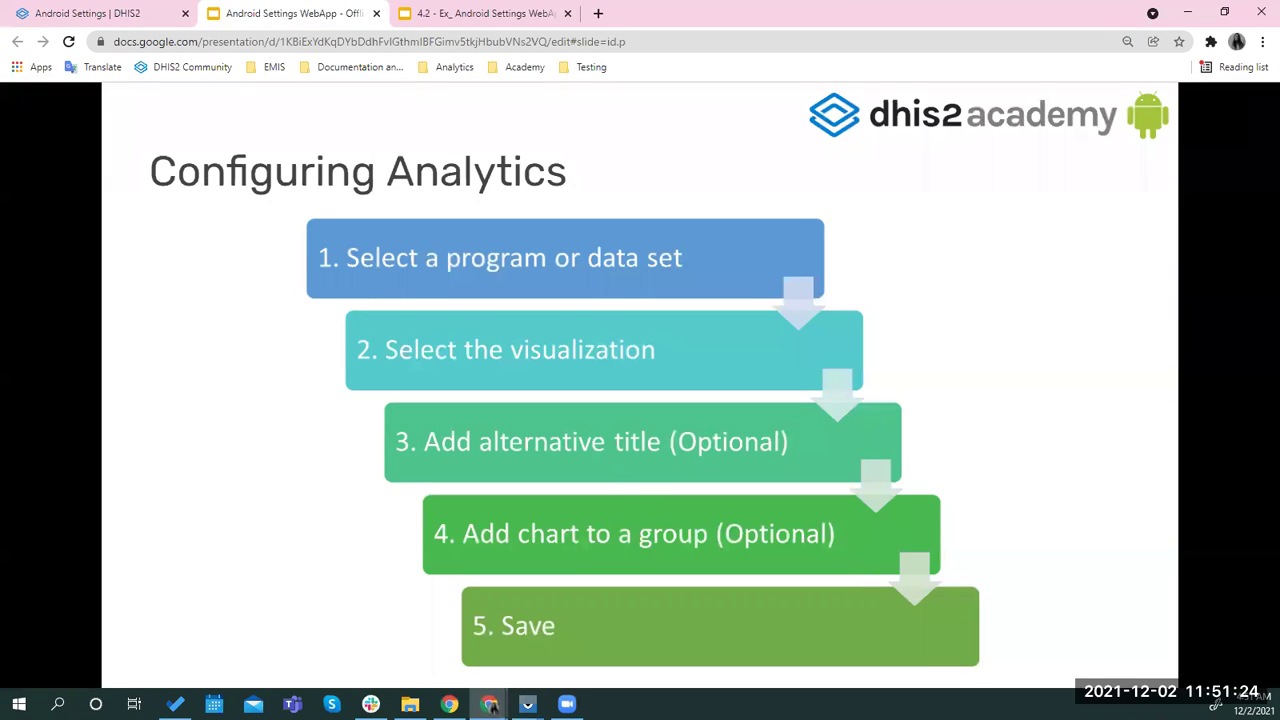
key("Right")
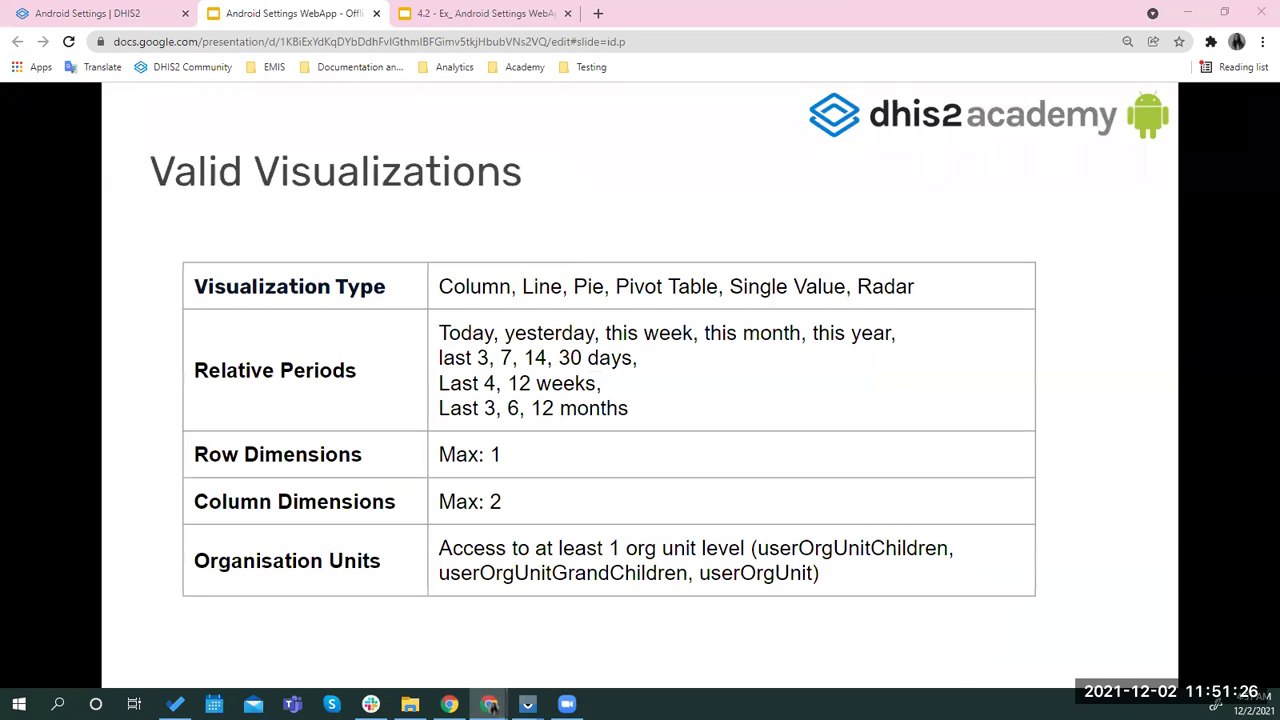
key("Right")
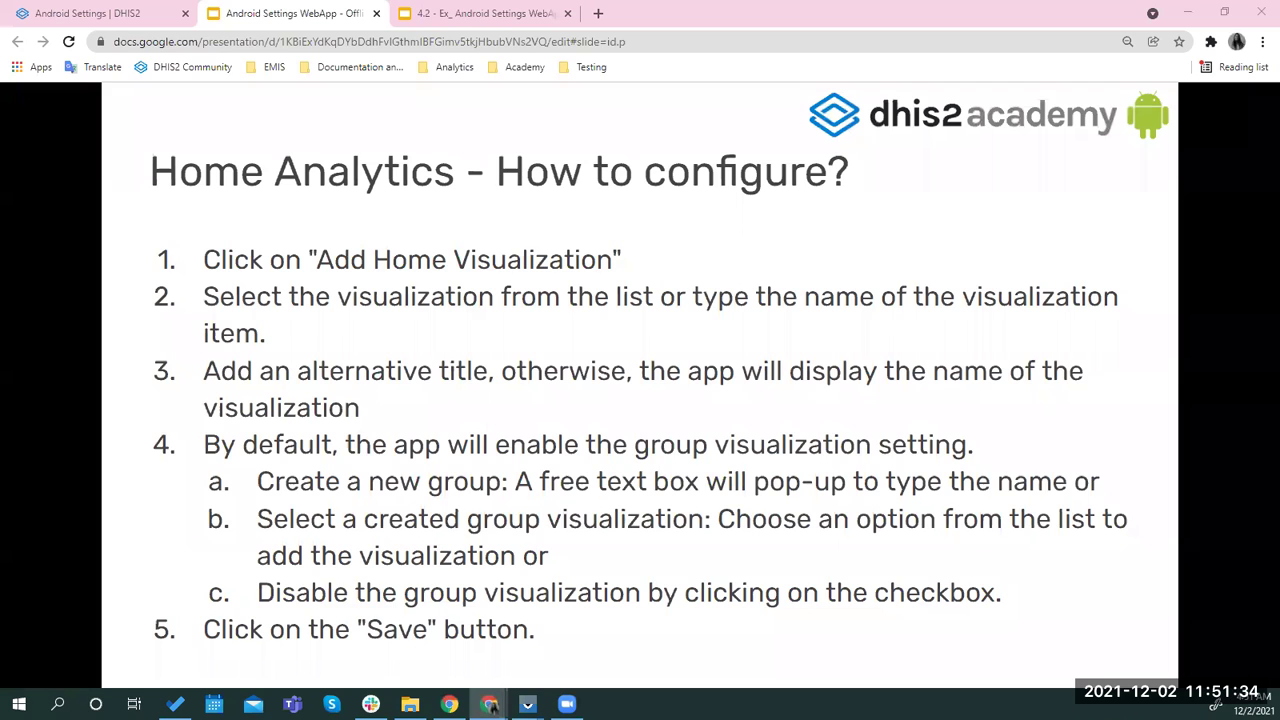
key("Right")
key("Right")
key("Right")
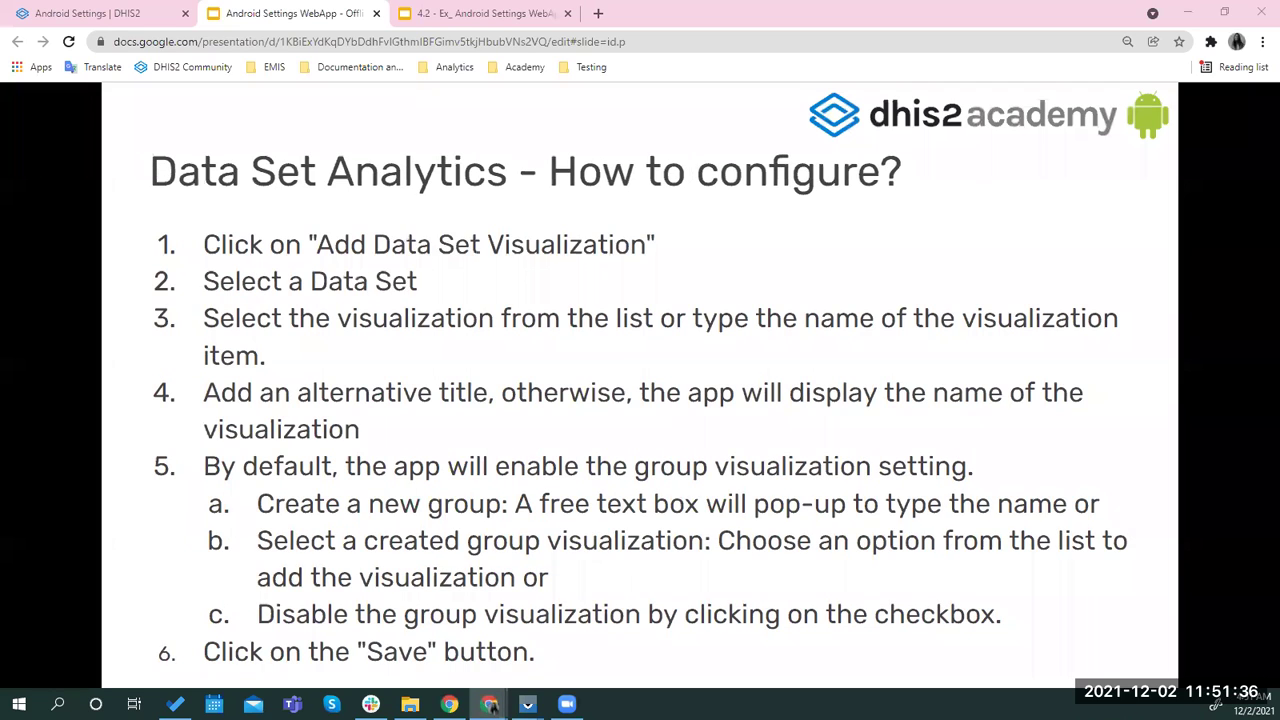